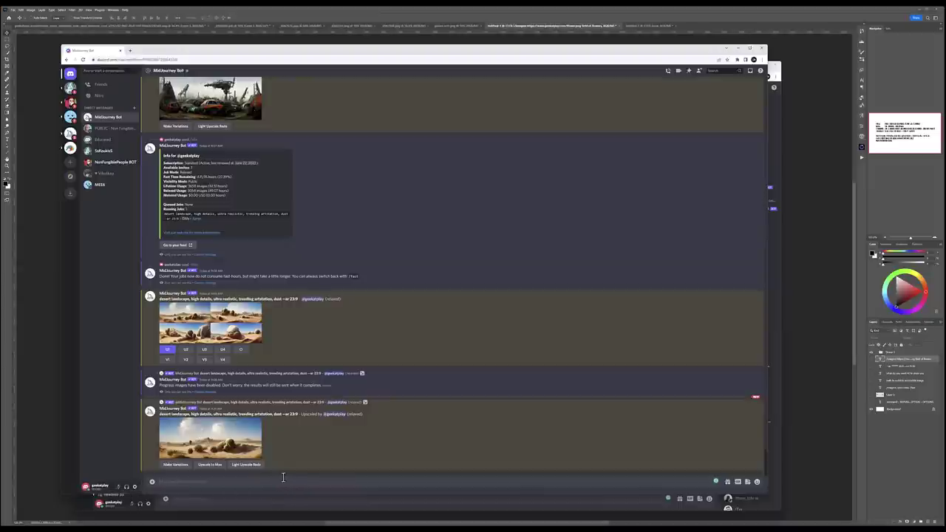
Request the account details from MidJourney Bot with /info and review the job mode and fast time remaining
text(/info)
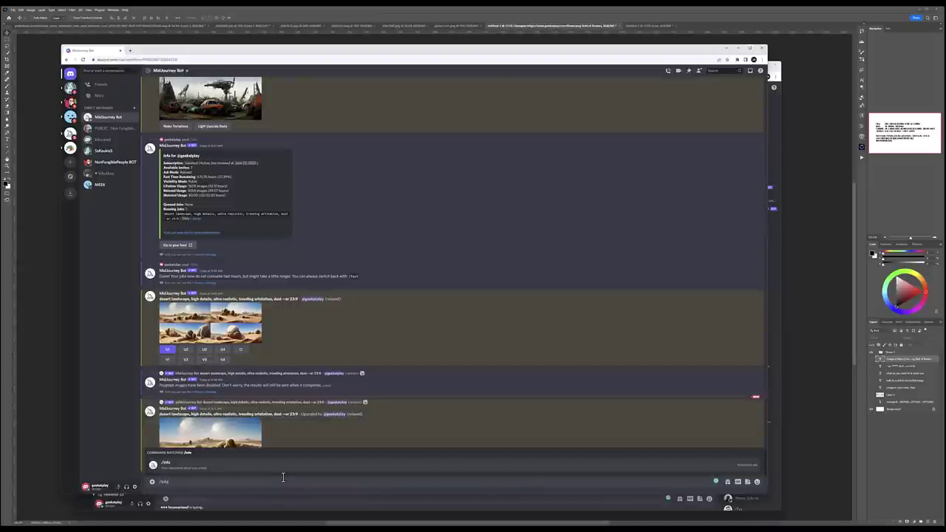
key(Return)
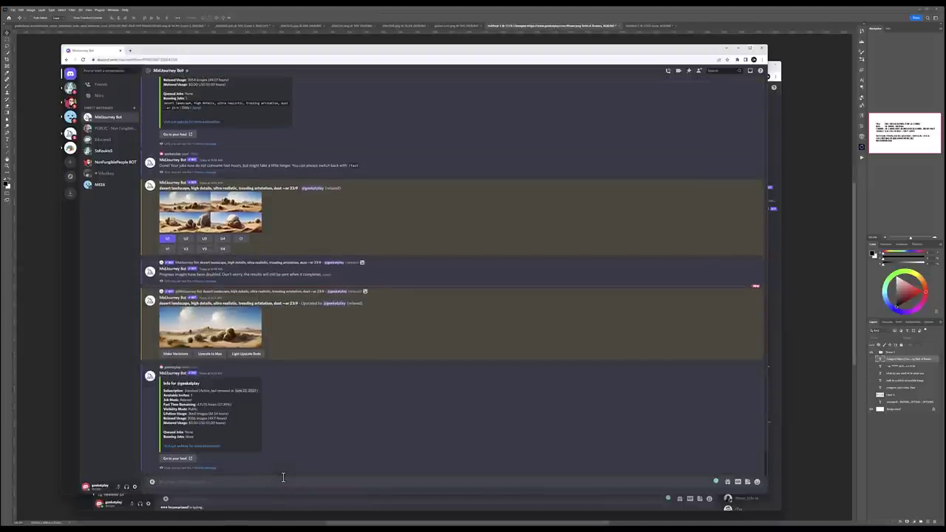
drag(201, 396, 157, 402)
click(195, 397)
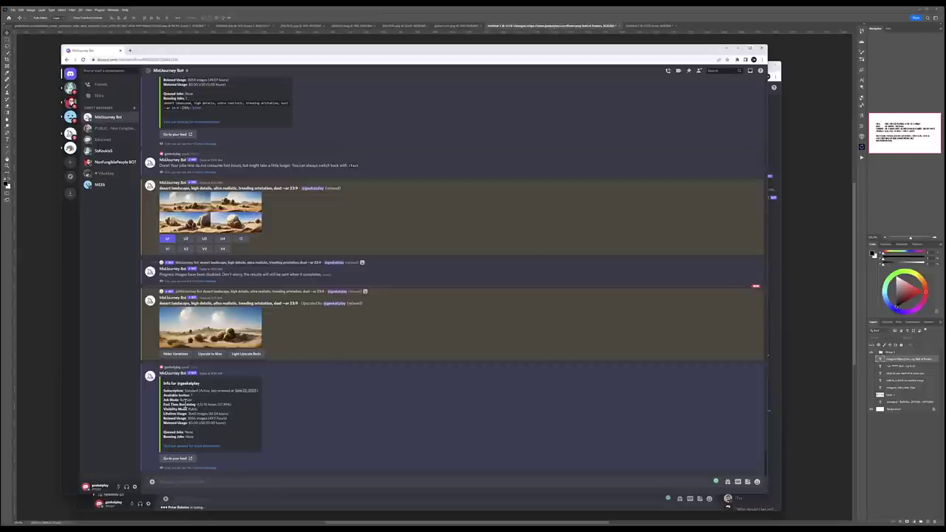
double_click(185, 399)
double_click(200, 404)
drag(205, 404, 214, 407)
click(197, 409)
drag(226, 422, 212, 406)
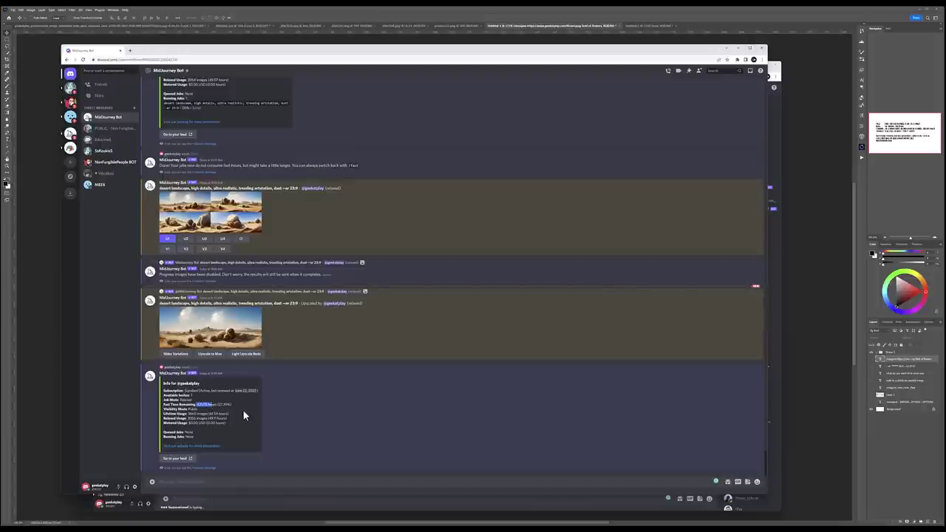
Examine the visibility mode and lifetime usage in the account info, comparing usage with the fast time remaining
click(243, 409)
drag(197, 409, 158, 409)
click(209, 415)
drag(205, 410, 163, 411)
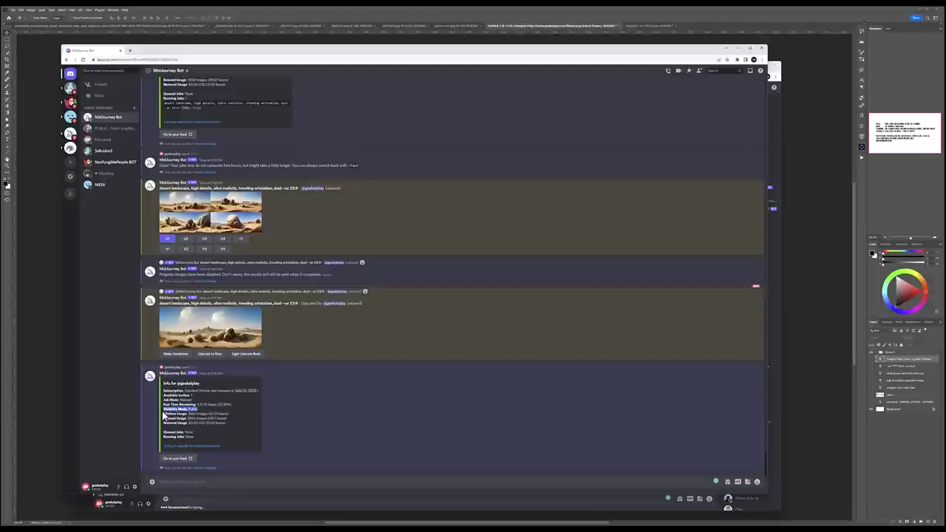
click(227, 417)
drag(230, 412, 188, 415)
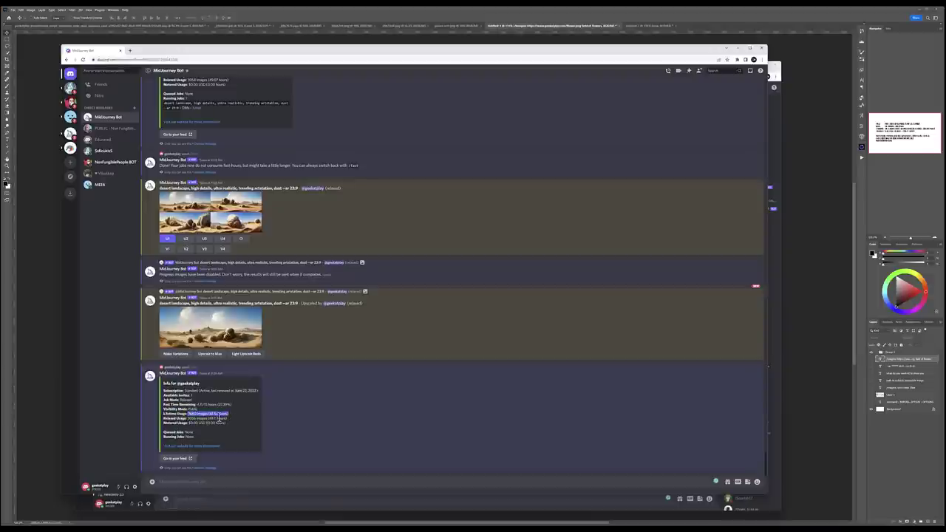
click(218, 416)
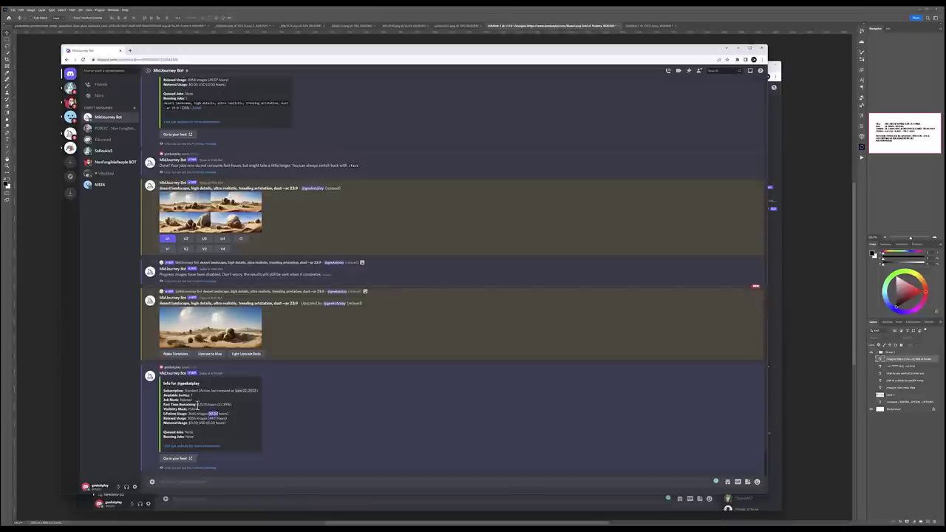
double_click(206, 404)
double_click(213, 414)
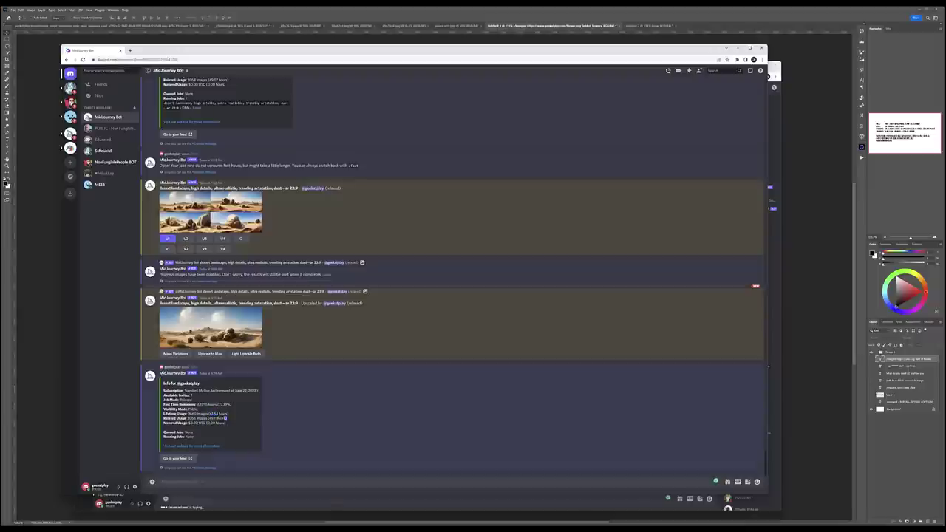
Examine the relaxed and metered usage and the queued and running jobs, and recheck fast time and job mode
drag(225, 419, 208, 419)
click(187, 422)
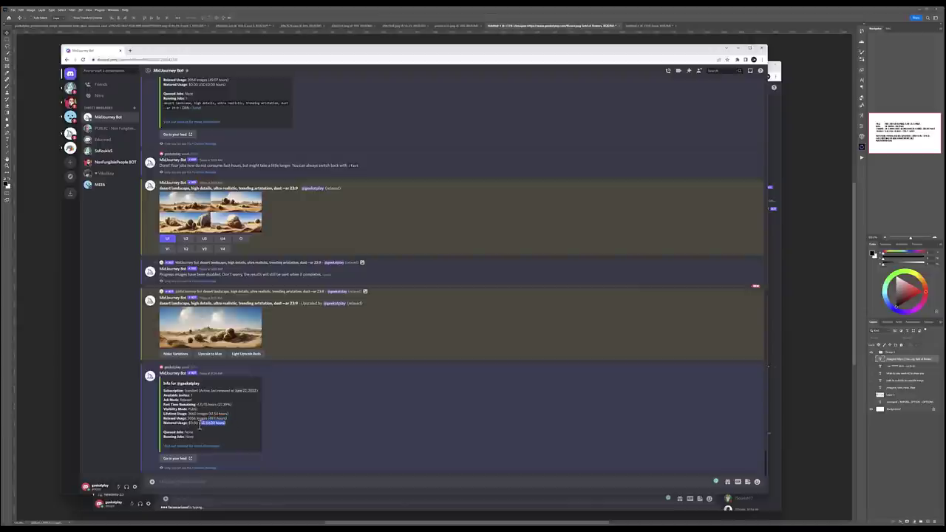
drag(199, 426, 162, 427)
drag(196, 433, 163, 437)
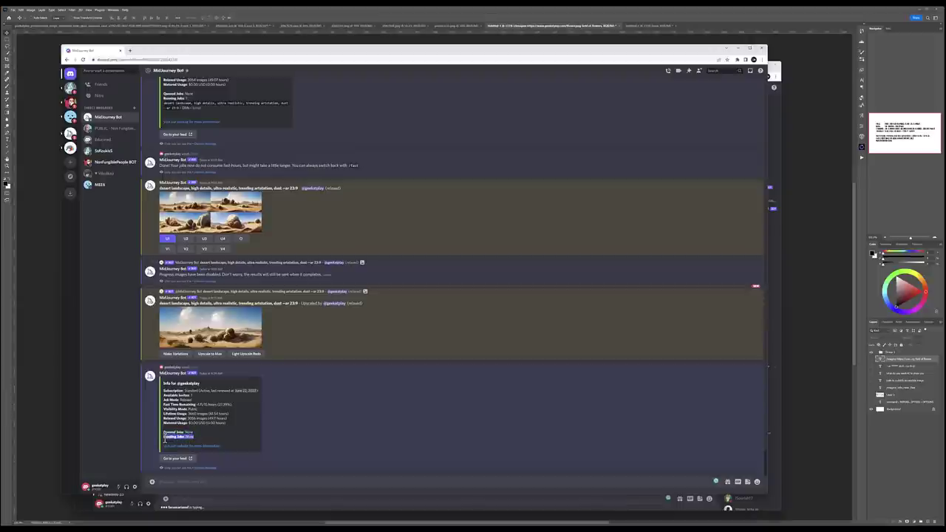
click(198, 437)
drag(196, 405, 205, 405)
click(204, 405)
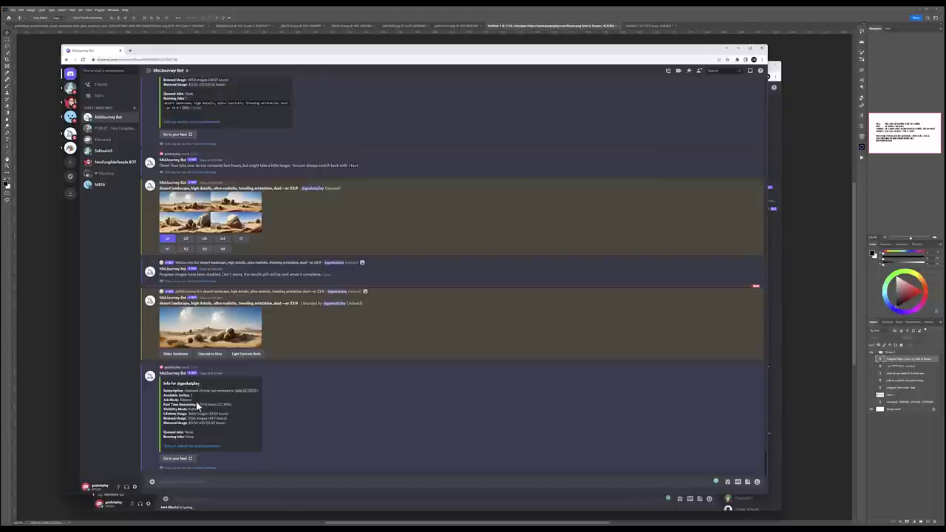
triple_click(195, 400)
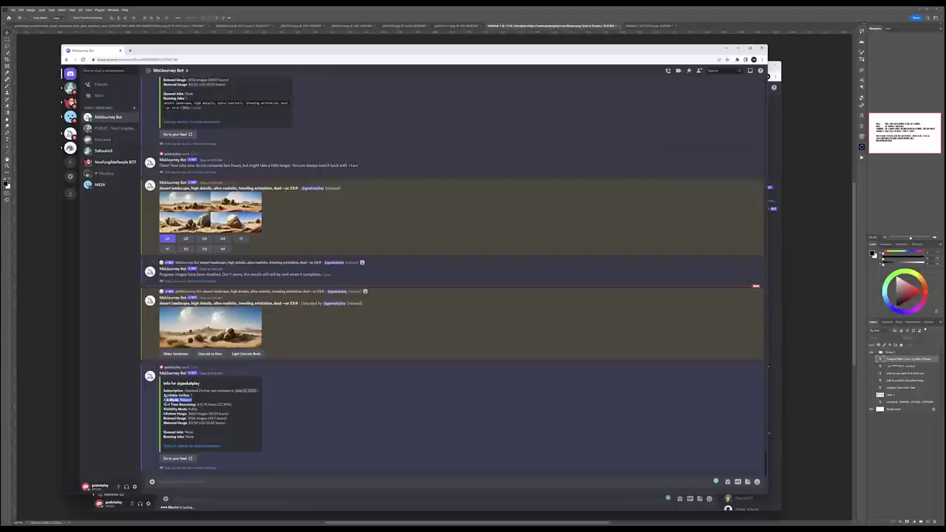
click(216, 403)
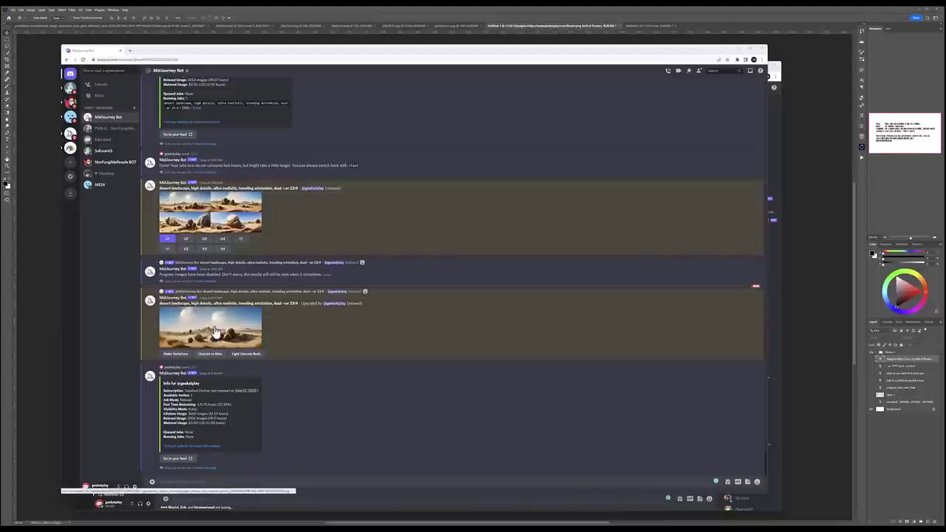
Open the original of the upscaled desert landscape image in the browser and save it
click(216, 330)
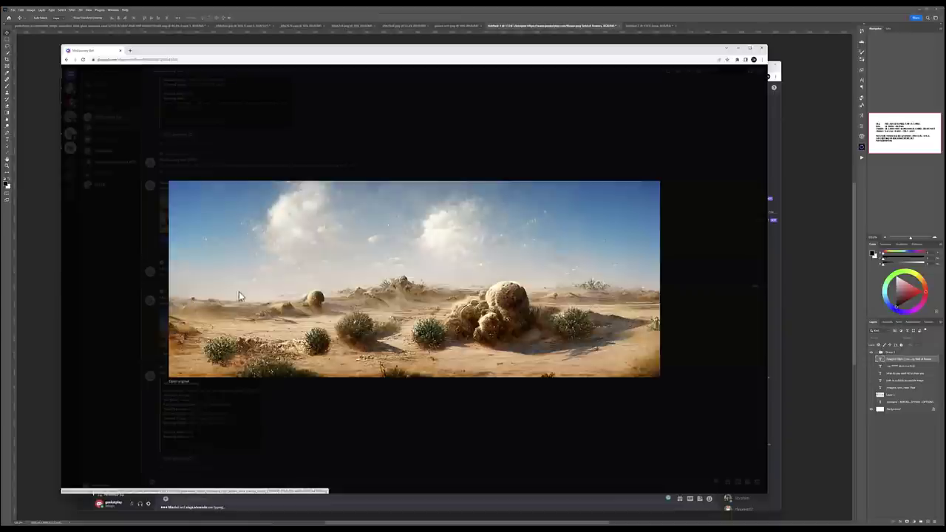
click(176, 384)
right_click(380, 263)
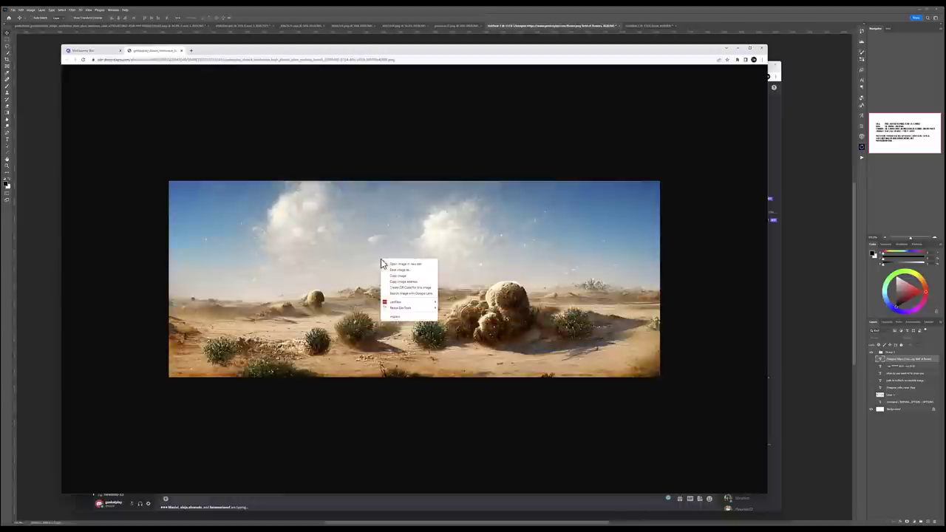
click(411, 269)
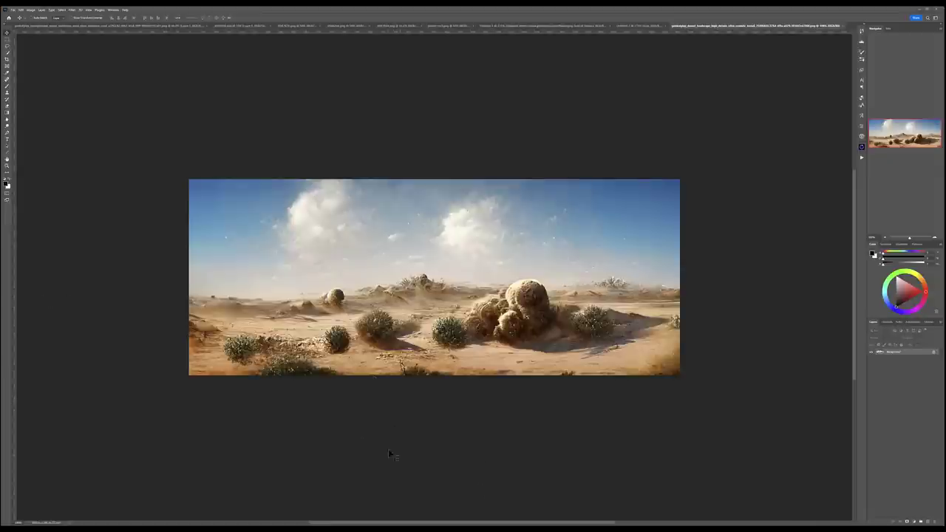
Return to the MidJourney Bot chat in the browser, close the image preview and switch to fast mode with /fast
key(alt+Tab)
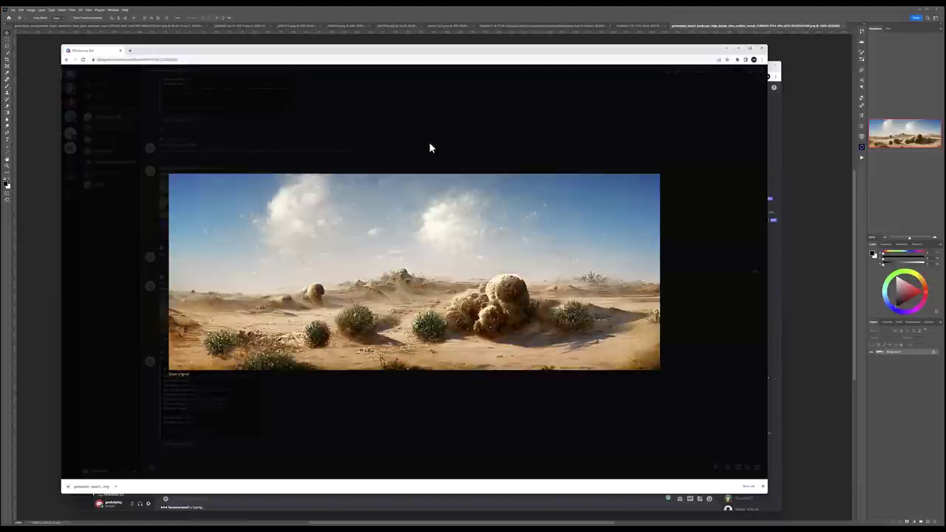
click(461, 144)
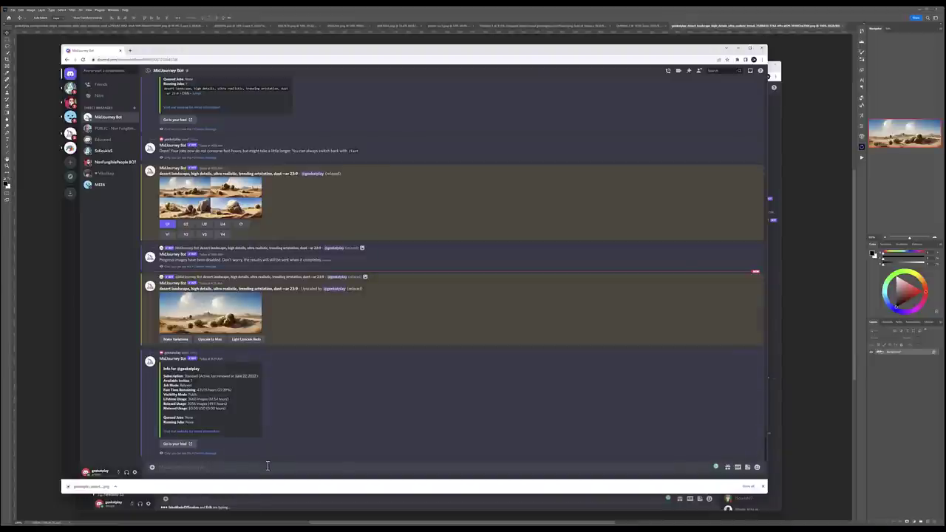
text(/fast)
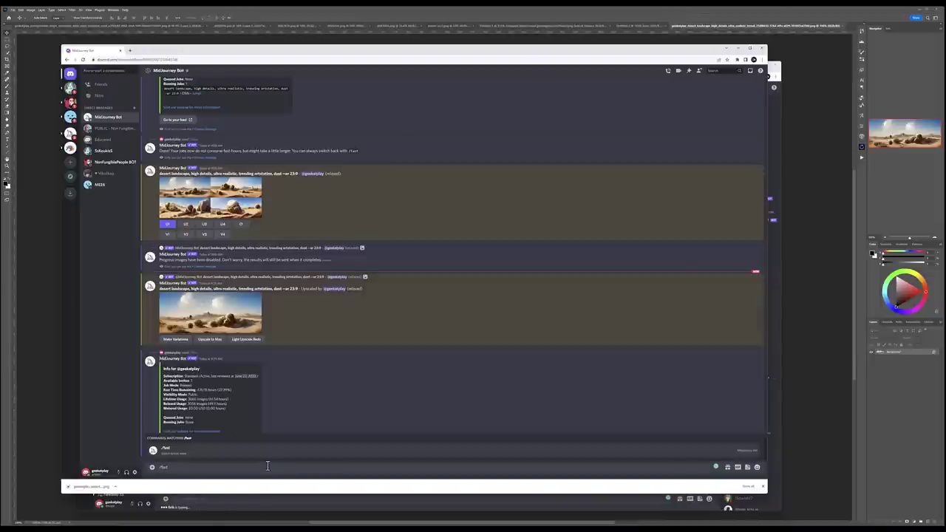
key(Return)
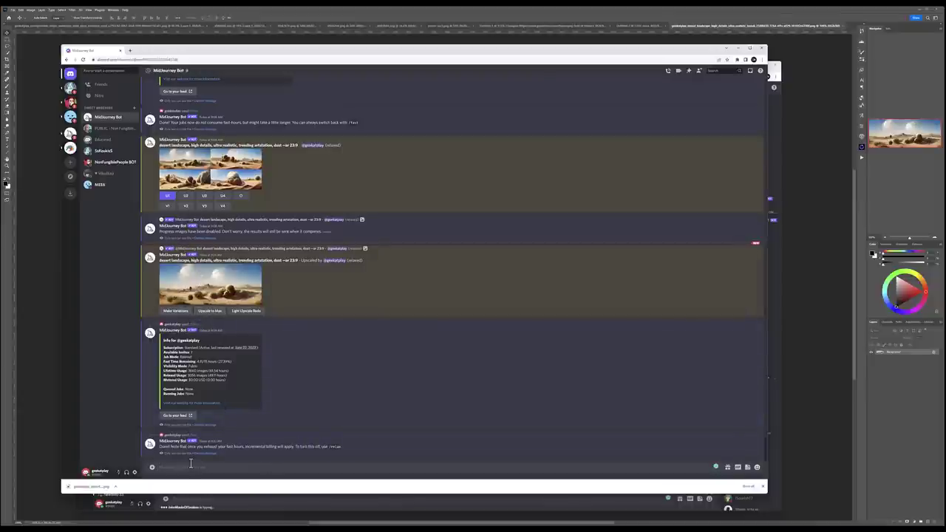
Switch to relax mode with /relax and try Upscale to Max on the upscaled desert landscape
text(/relax)
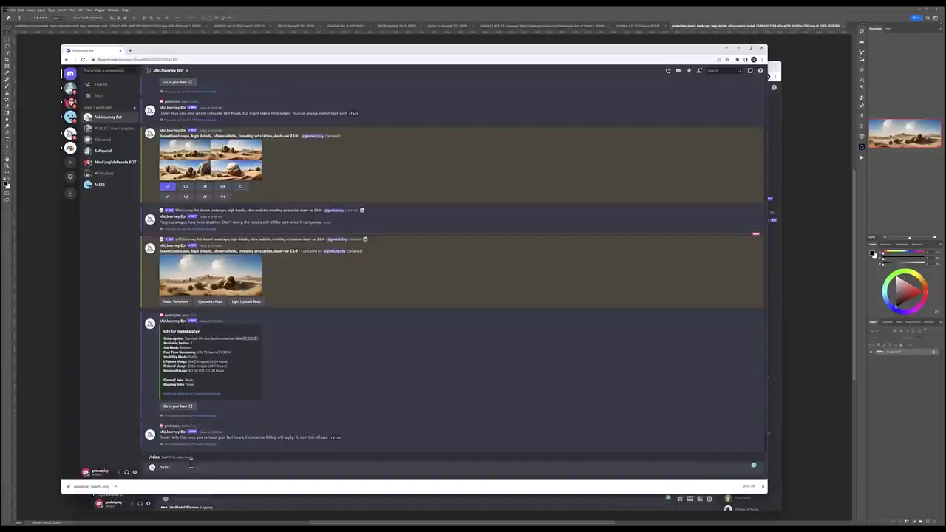
key(Return)
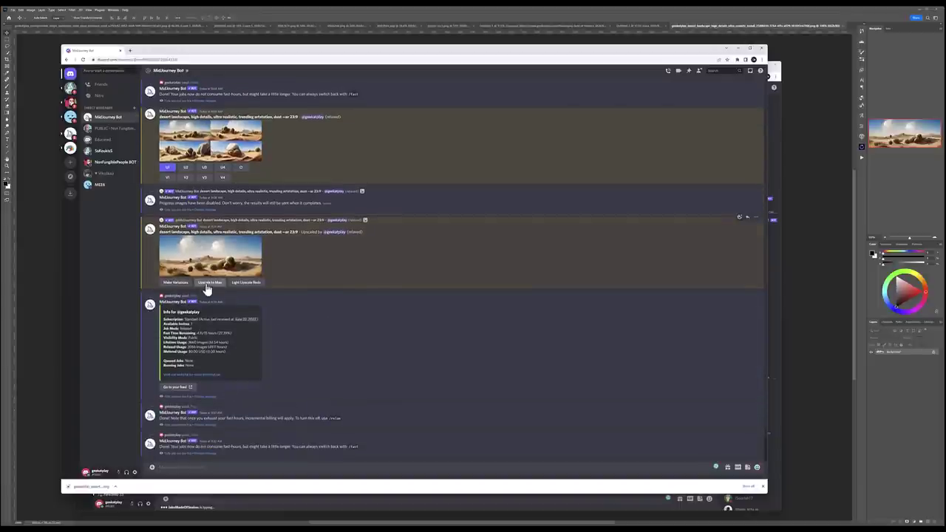
click(207, 286)
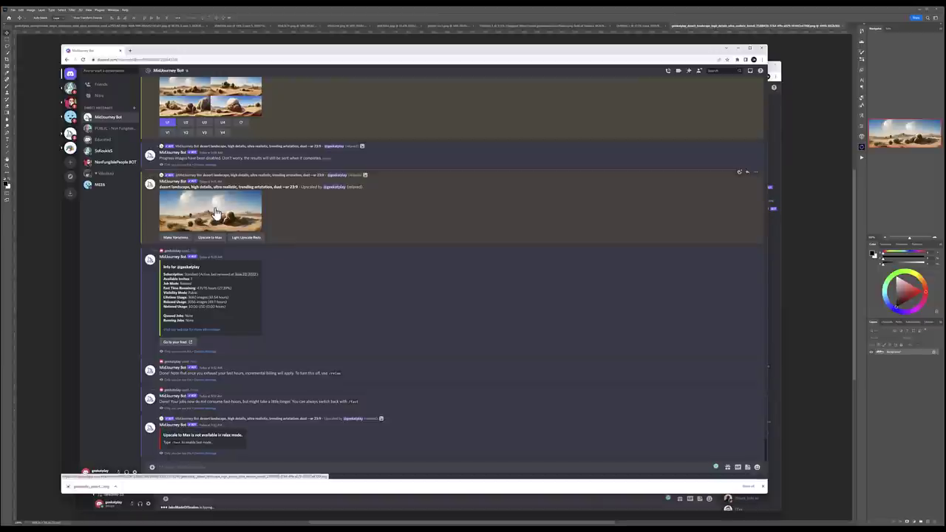
Switch to Photoshop and check the saved desert image's pixel dimensions in Image Size, leaving the dialog without changes
click(773, 15)
click(30, 11)
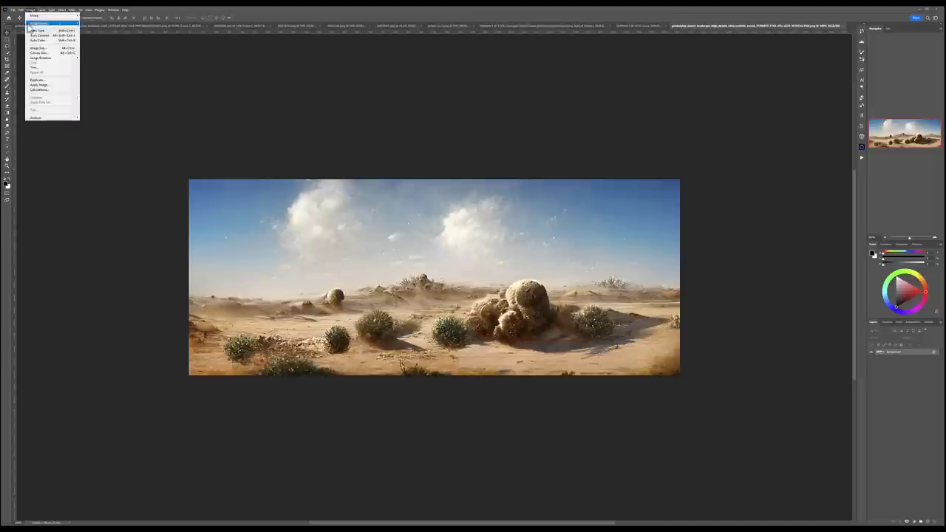
click(55, 48)
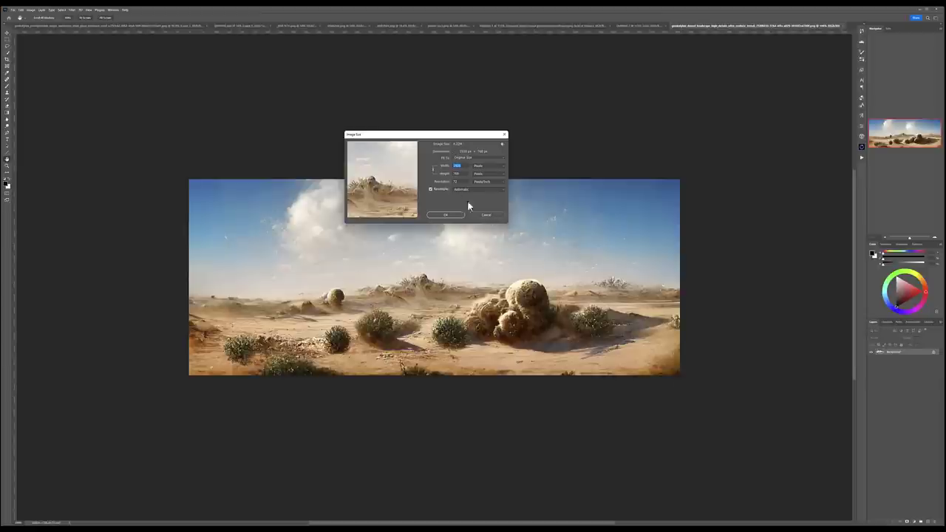
click(487, 215)
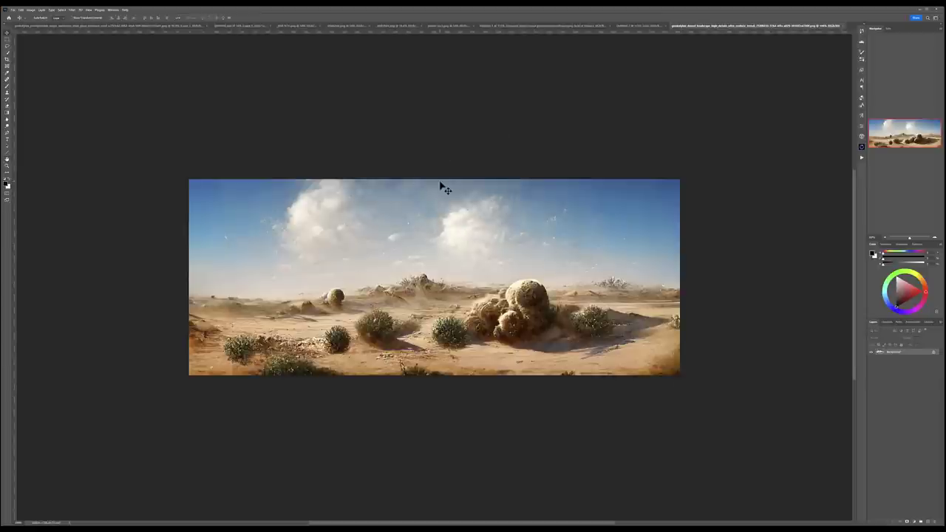
Return to the MidJourney Bot chat, switch to fast mode with /fast and run Upscale to Max on the desert landscape
key(alt+Tab)
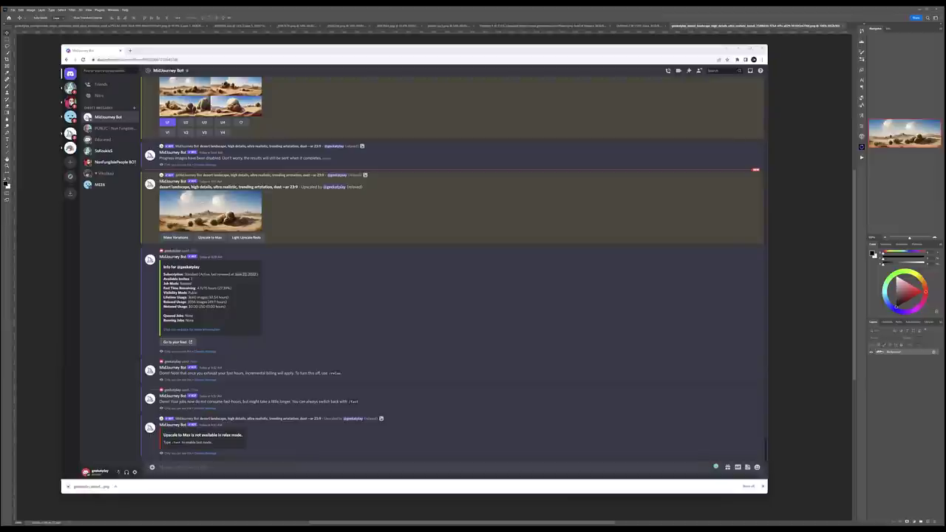
click(242, 467)
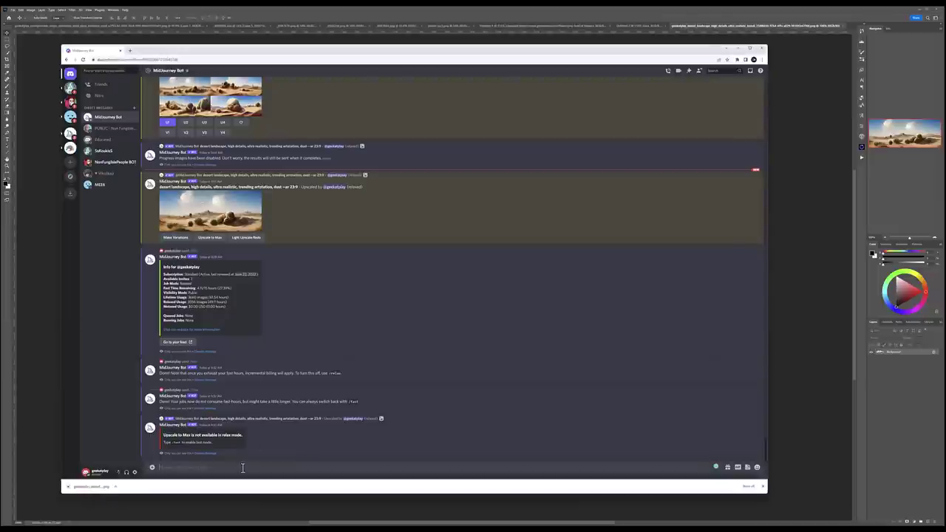
text(/fa)
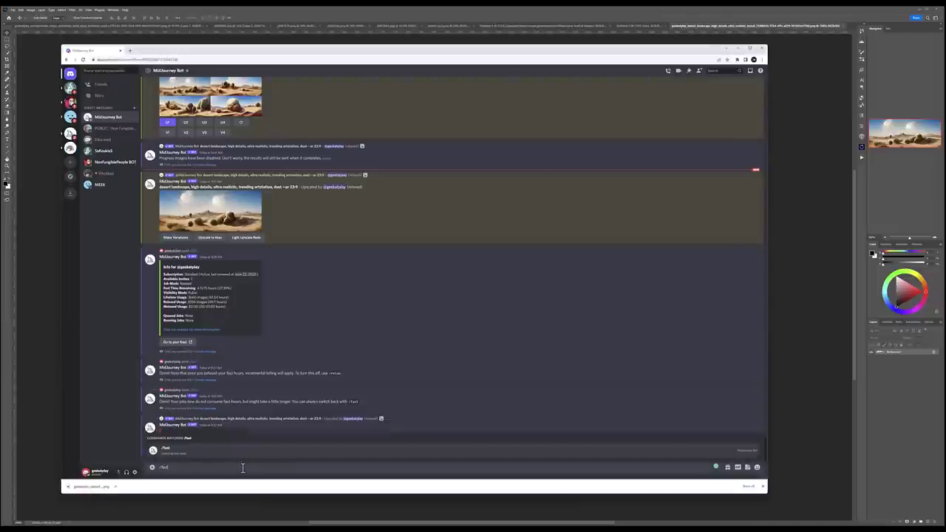
text(st)
key(Return)
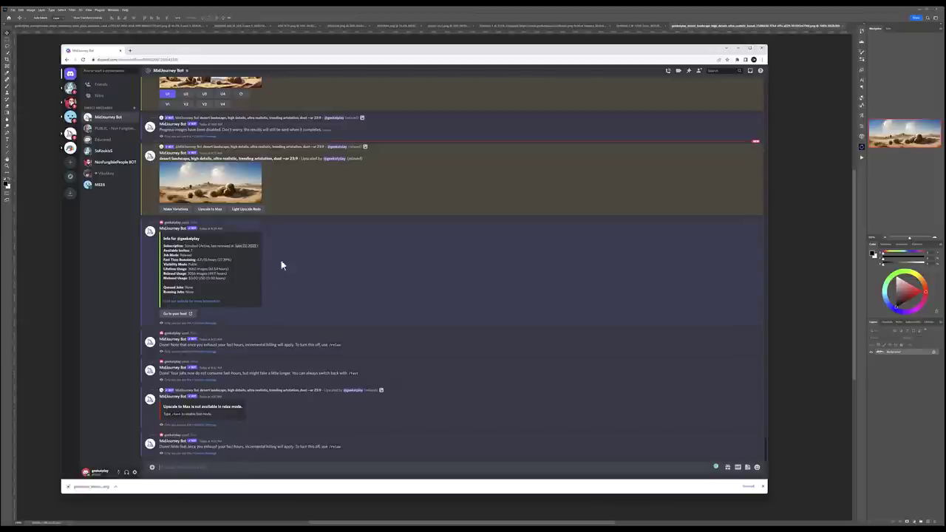
click(207, 210)
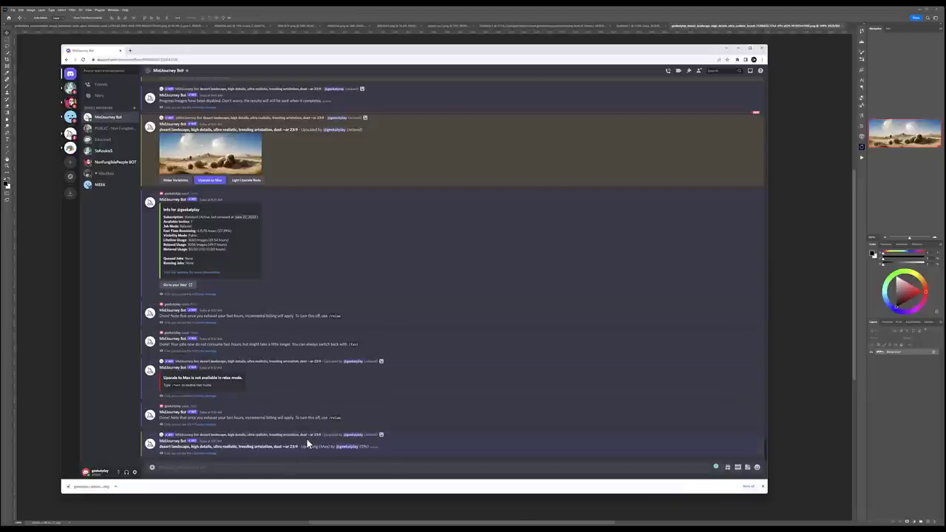
Switch MidJourney to relax mode with /relax
text(/rel)
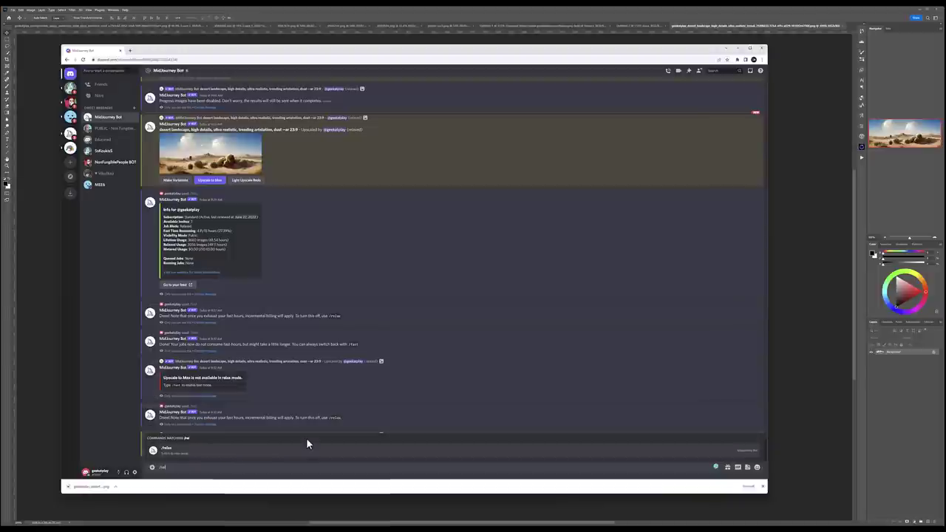
key(Return)
key(Return)
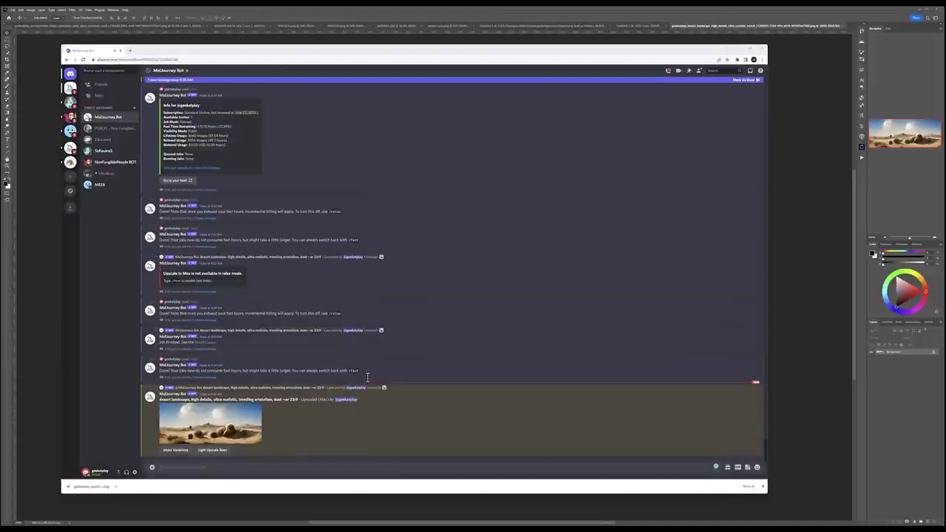
Open the original of the Max-upscaled desert landscape in a new browser tab
click(198, 429)
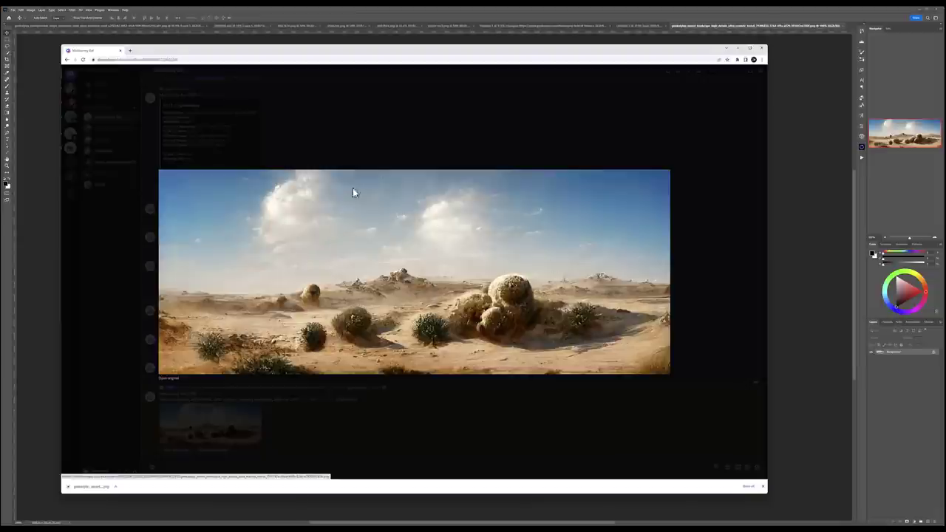
click(169, 384)
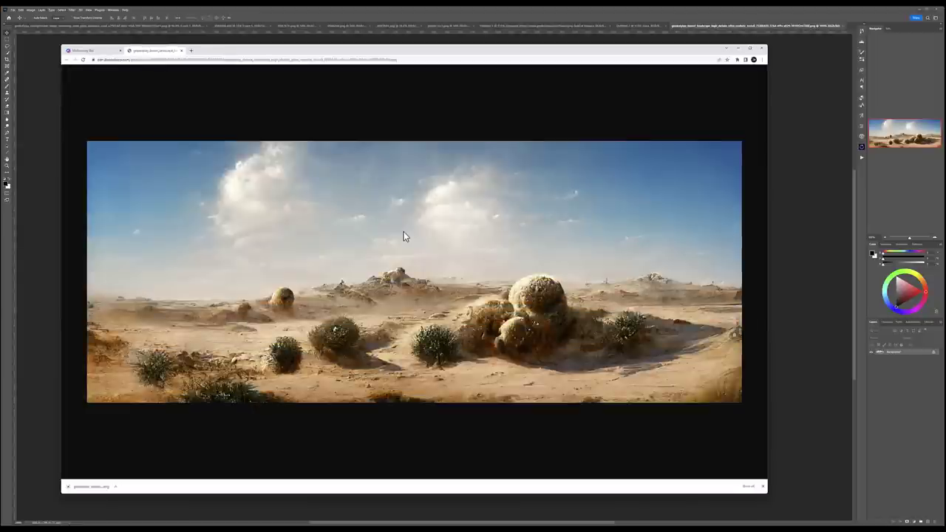
Save the Max-upscaled desert landscape to disk as a PNG image and return to the MidJourney Bot chat
right_click(403, 231)
click(433, 248)
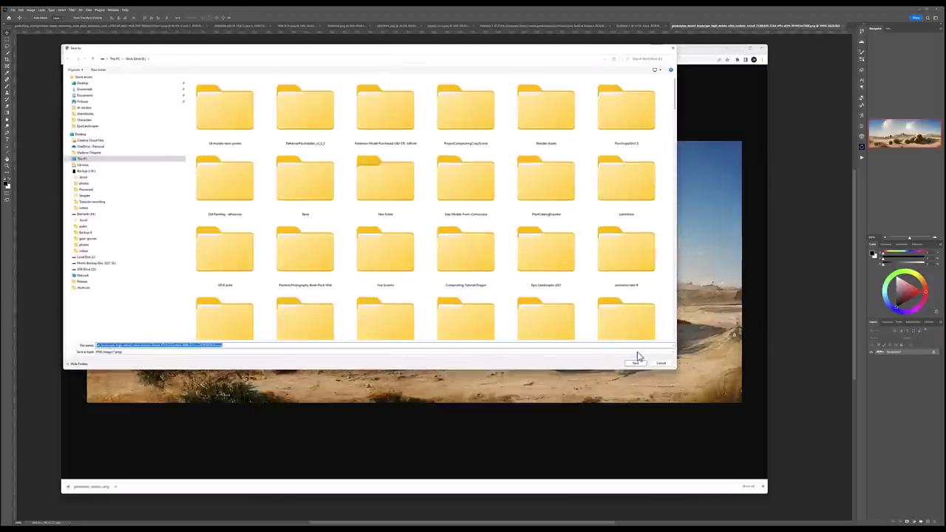
click(635, 363)
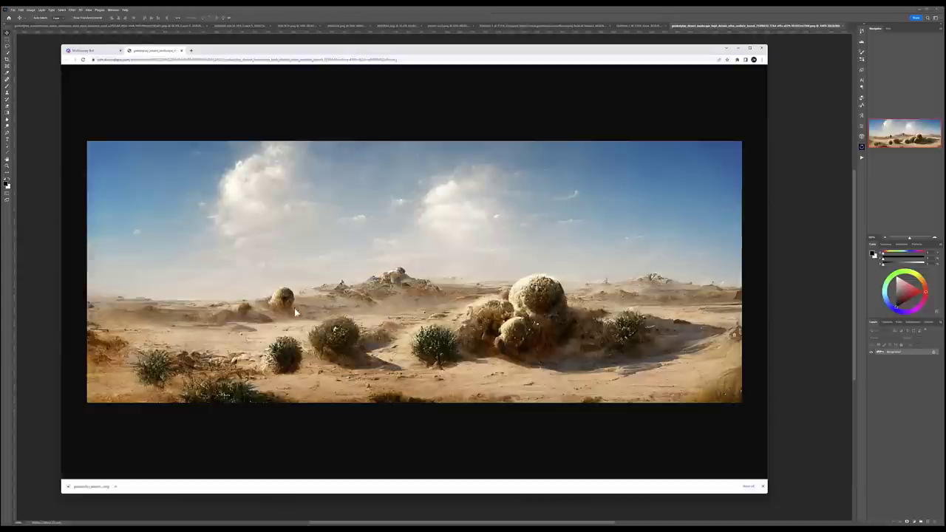
key(ctrl+s)
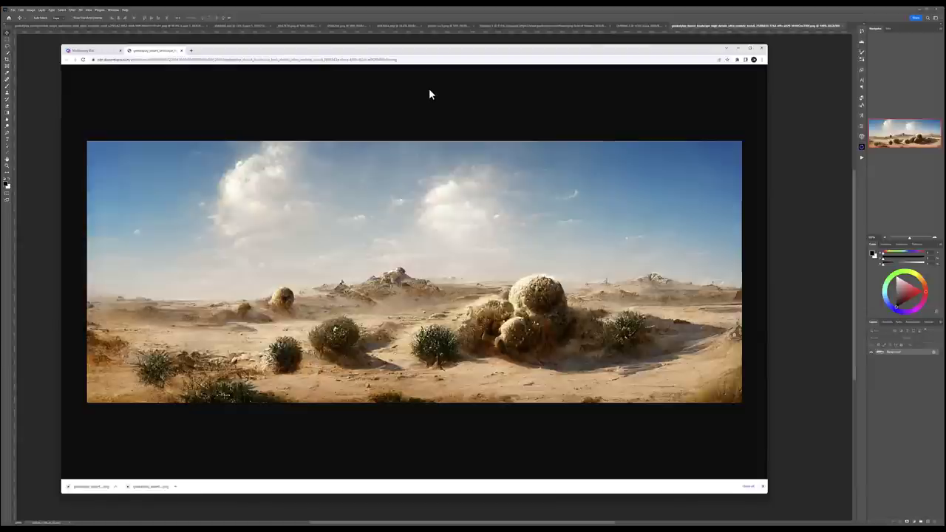
click(103, 57)
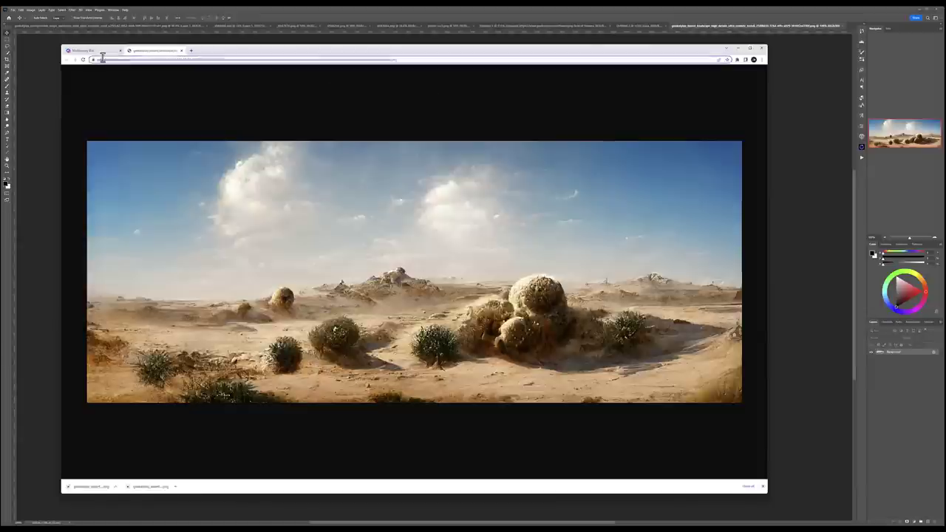
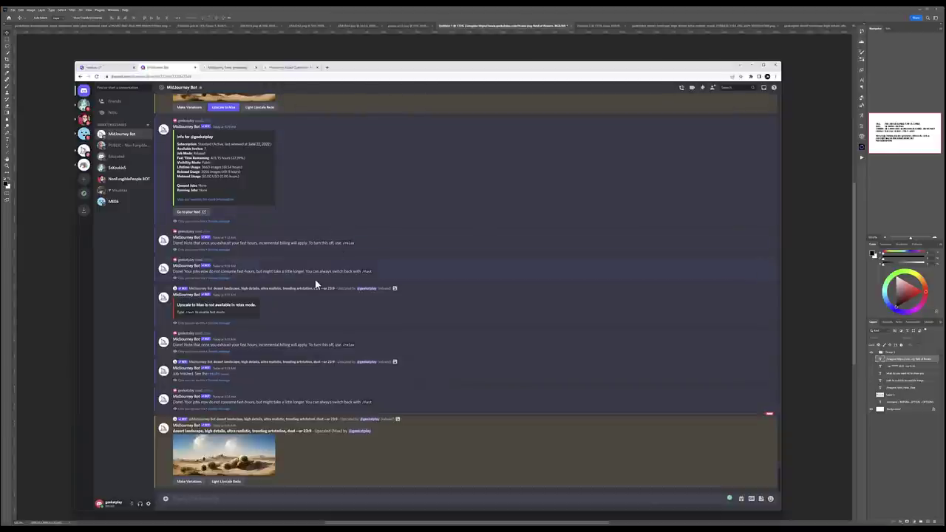
Preview an upscaled futuristic junk yard image enlarged, and request Make Variations for the junk yard image already sent to Upscale to Max
scroll(315, 279, up, 3)
scroll(315, 279, down, 3)
scroll(299, 293, up, 5)
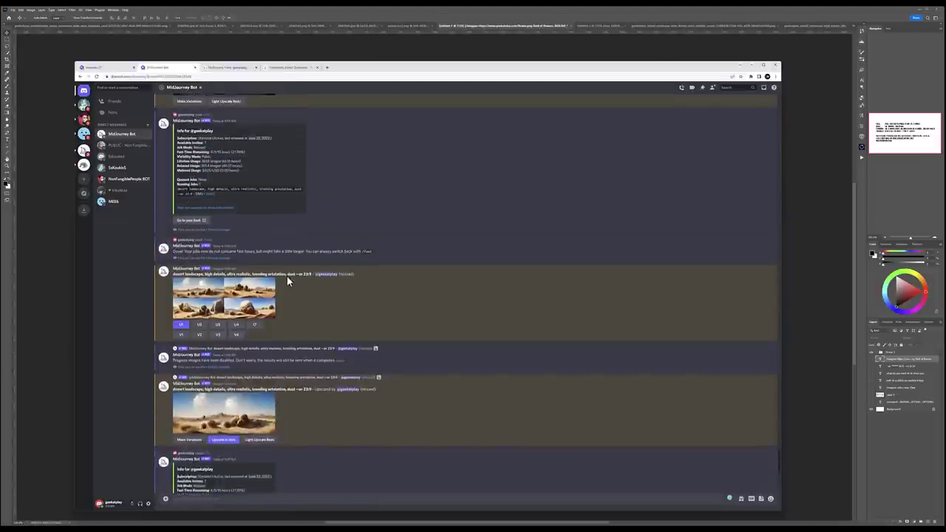
scroll(288, 280, down, 10)
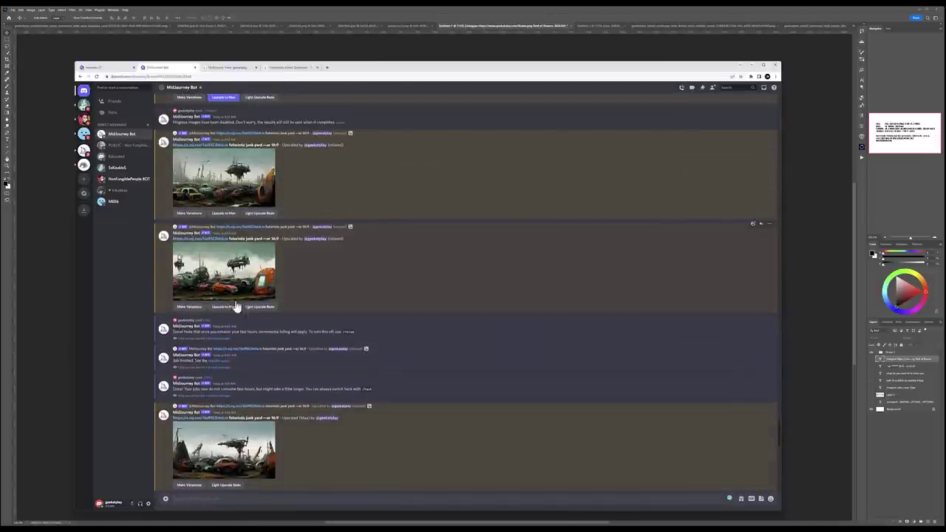
scroll(235, 306, up, 3)
click(239, 274)
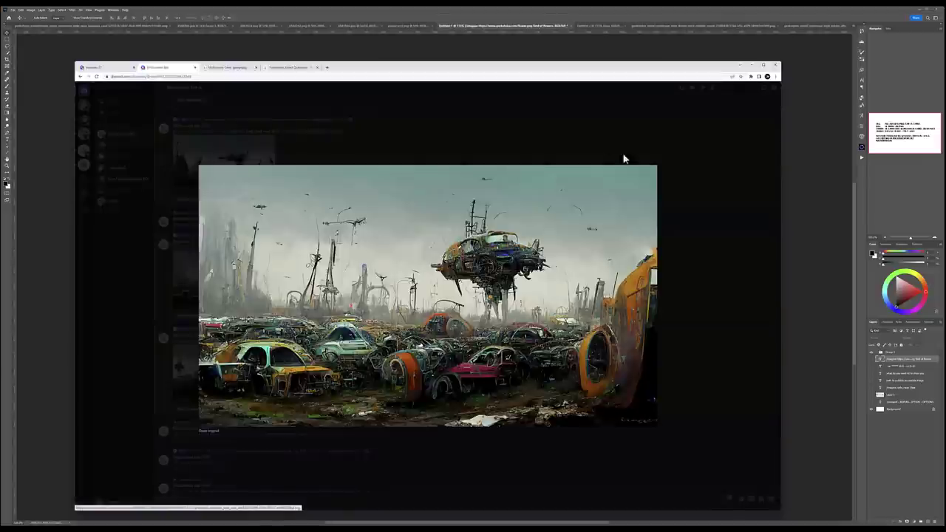
click(681, 195)
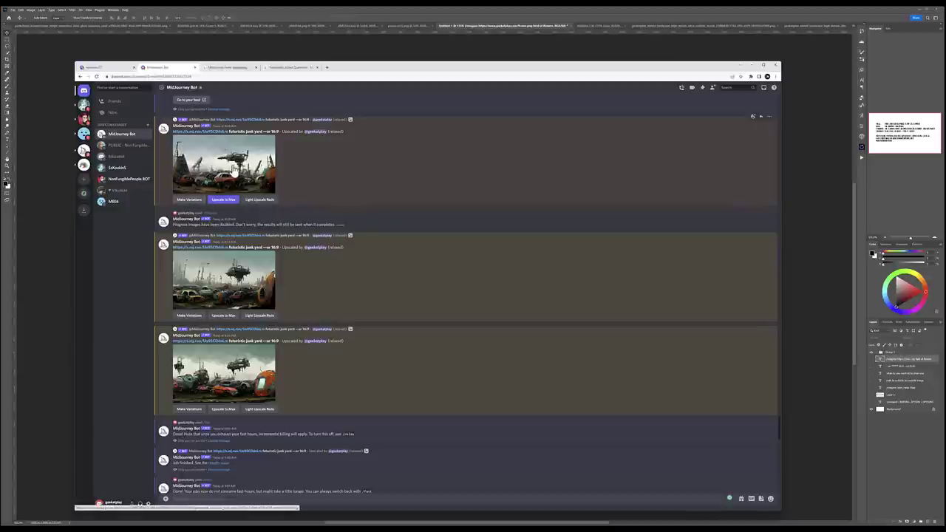
click(188, 200)
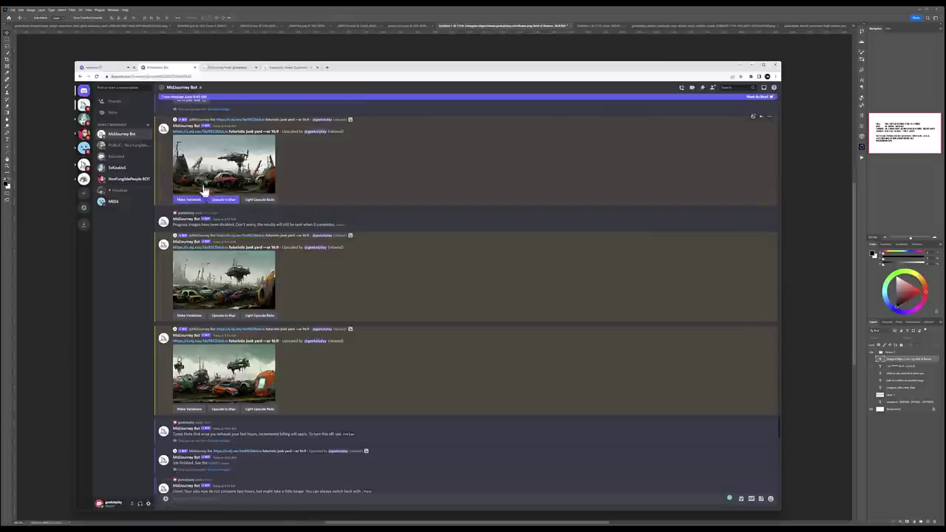
Find the earlier four-image futuristic junk yard grid with piled-up green cars and preview it enlarged
scroll(264, 294, down, 3)
scroll(266, 294, up, 10)
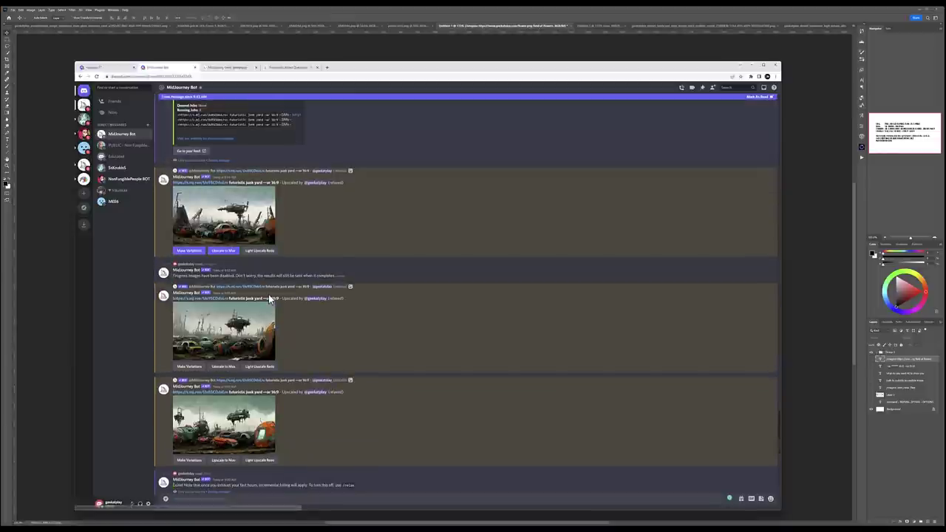
scroll(269, 294, up, 10)
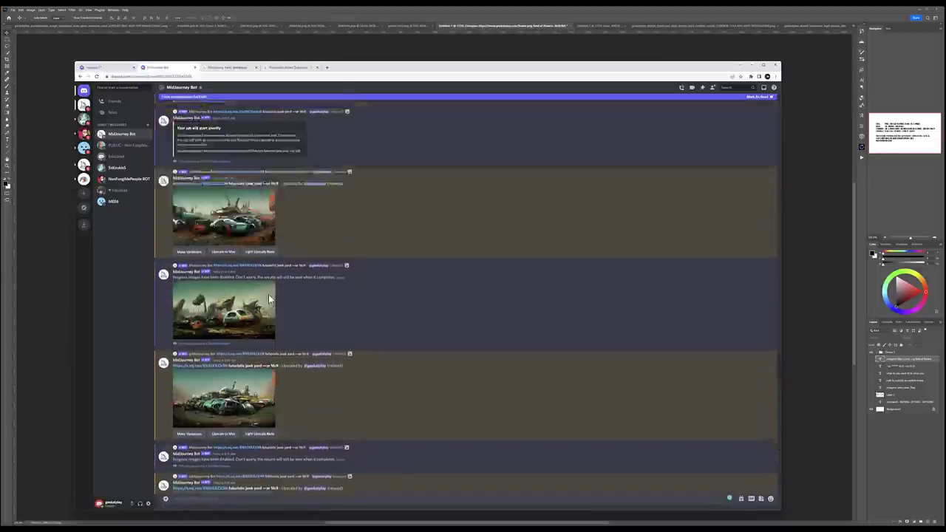
scroll(268, 294, up, 10)
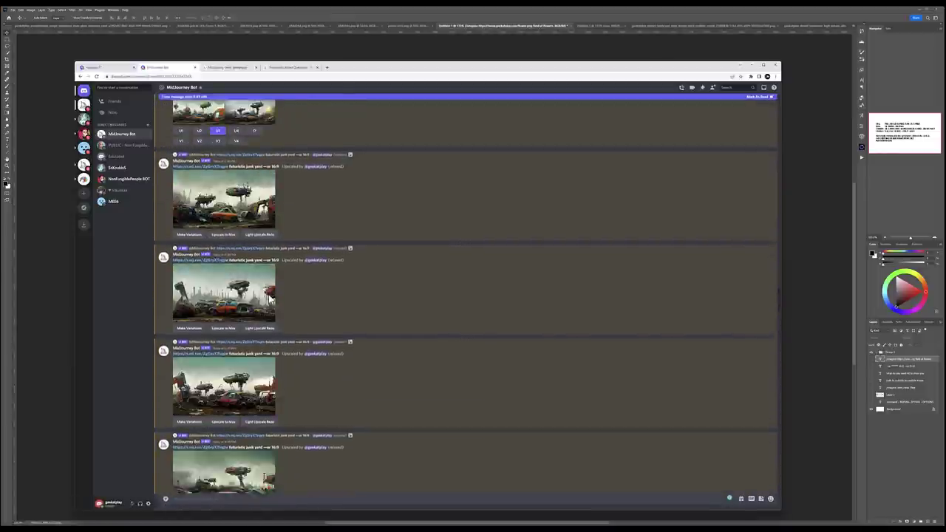
click(233, 240)
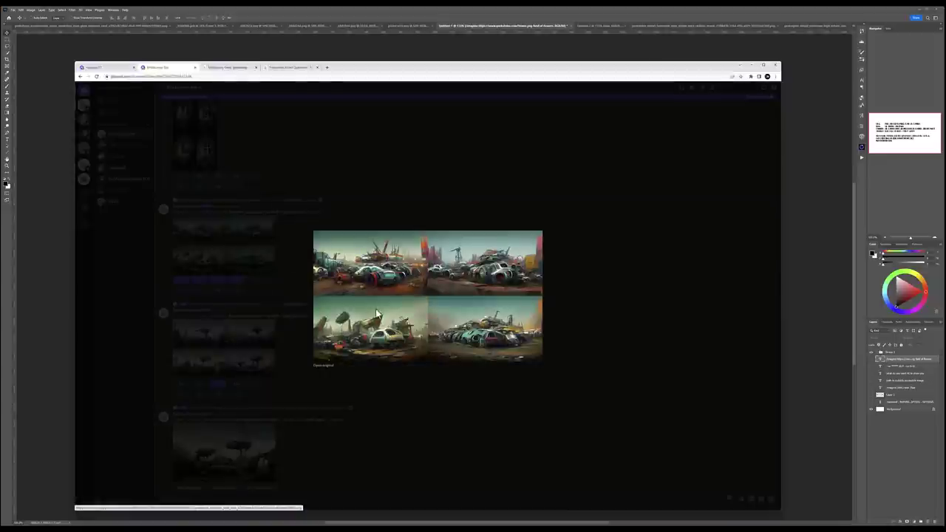
click(586, 273)
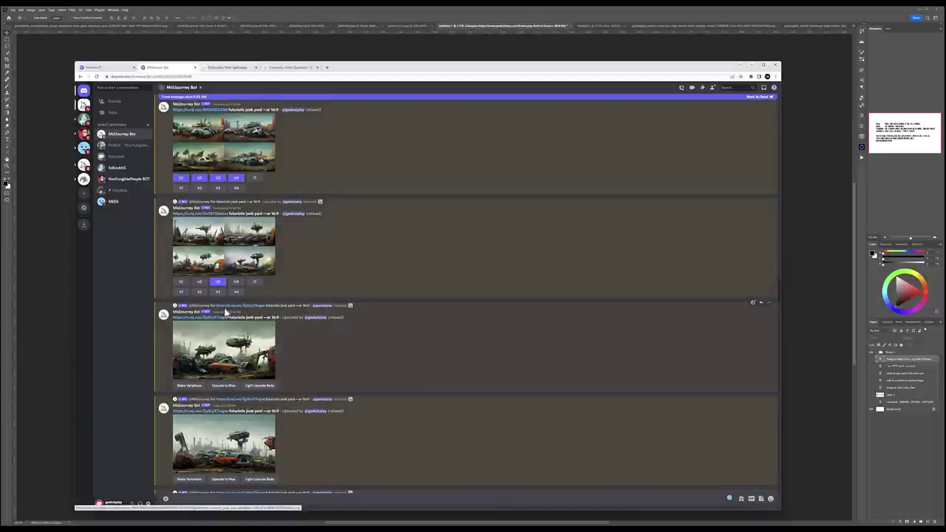
Preview the junk yard grid with hovering machines, then upscale its images 1, 2 and 4 and make variations of image 1
click(241, 242)
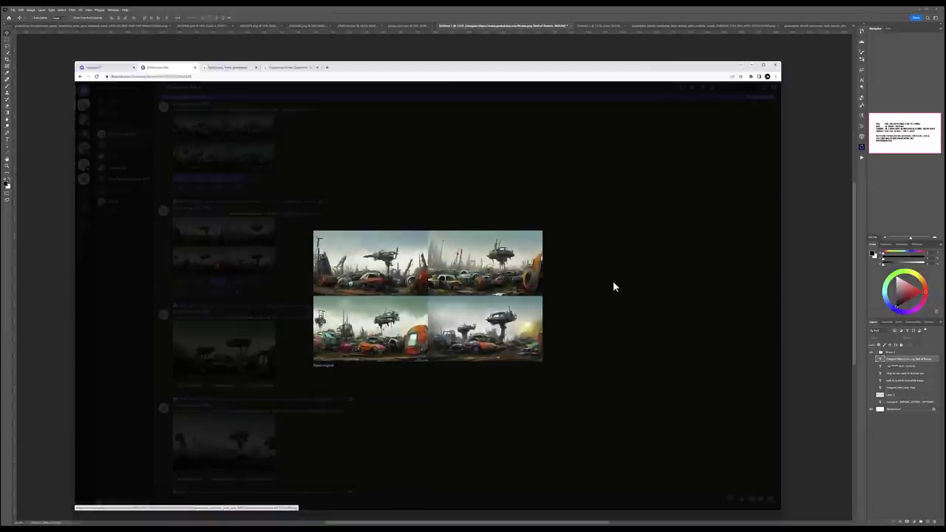
click(567, 255)
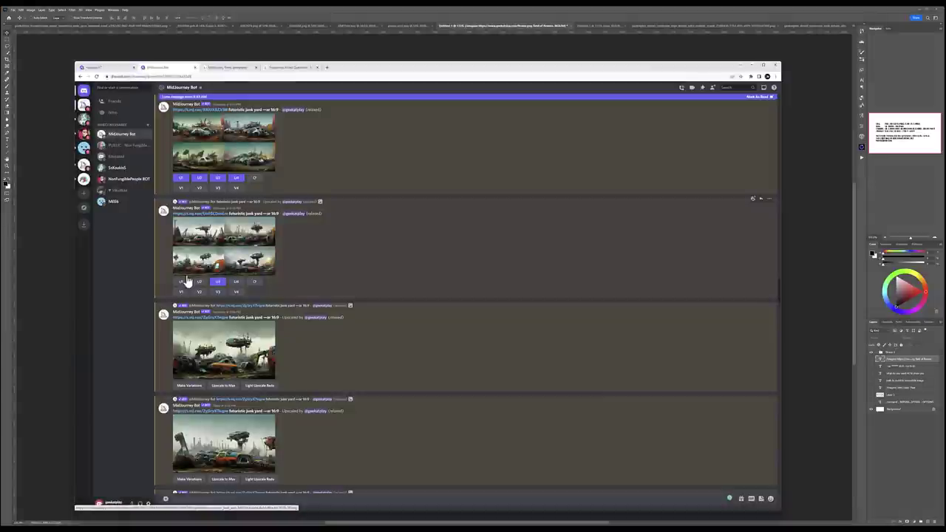
click(198, 282)
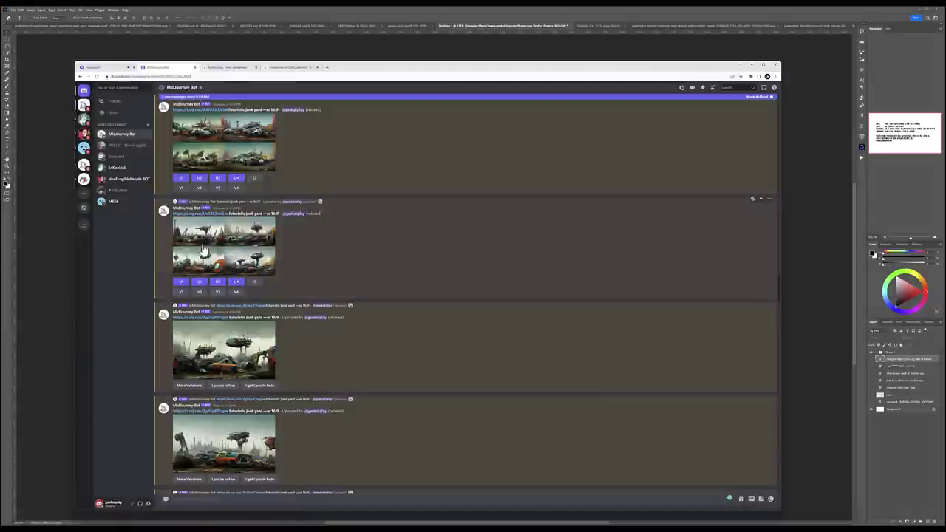
click(181, 292)
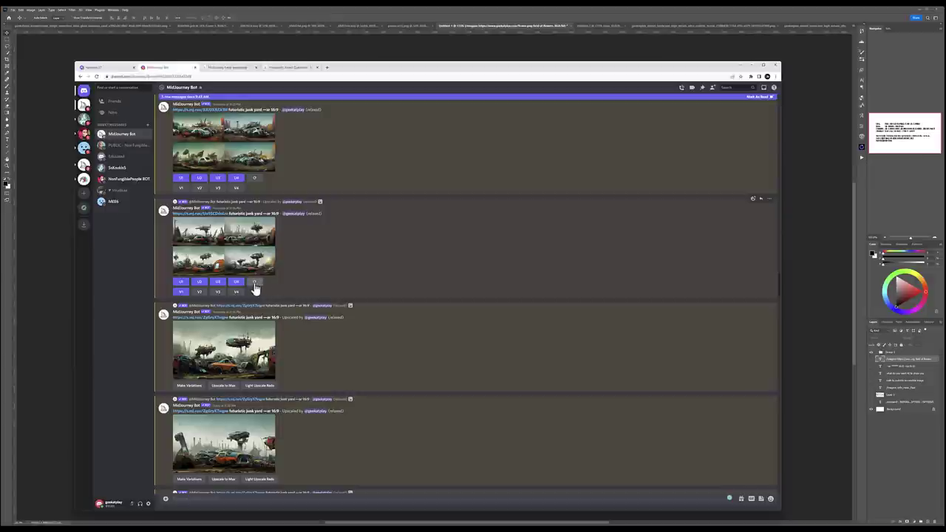
Look over the upscaled junk yard images and jump to the newest chat messages to check the submitted jobs
scroll(236, 257, down, 3)
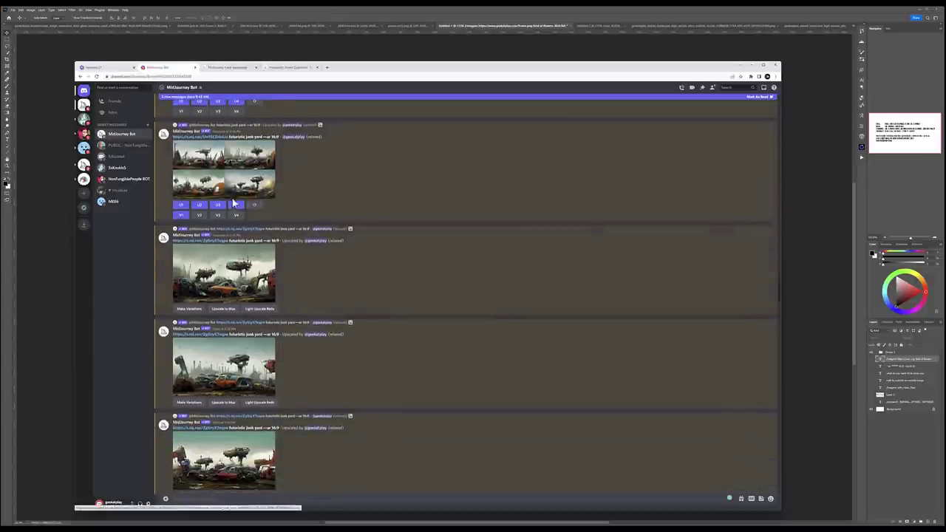
scroll(237, 257, down, 1)
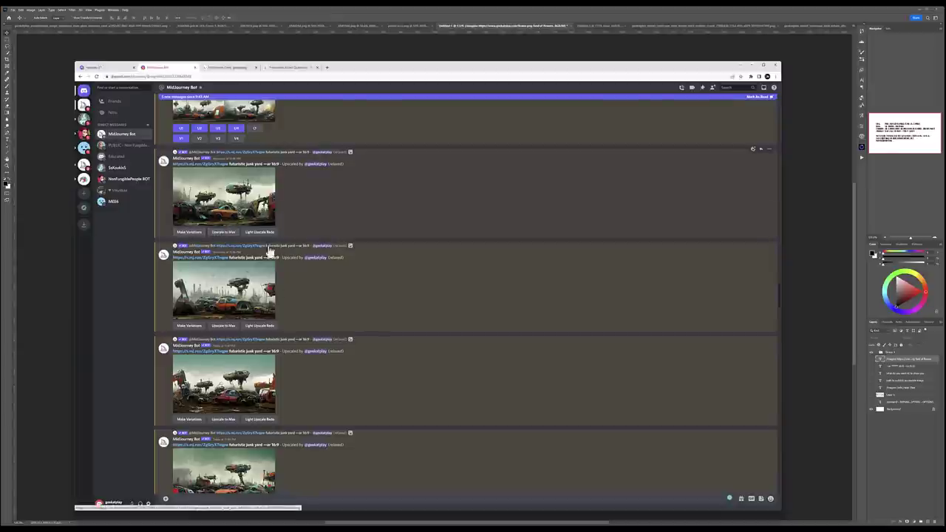
scroll(340, 179, up, 3)
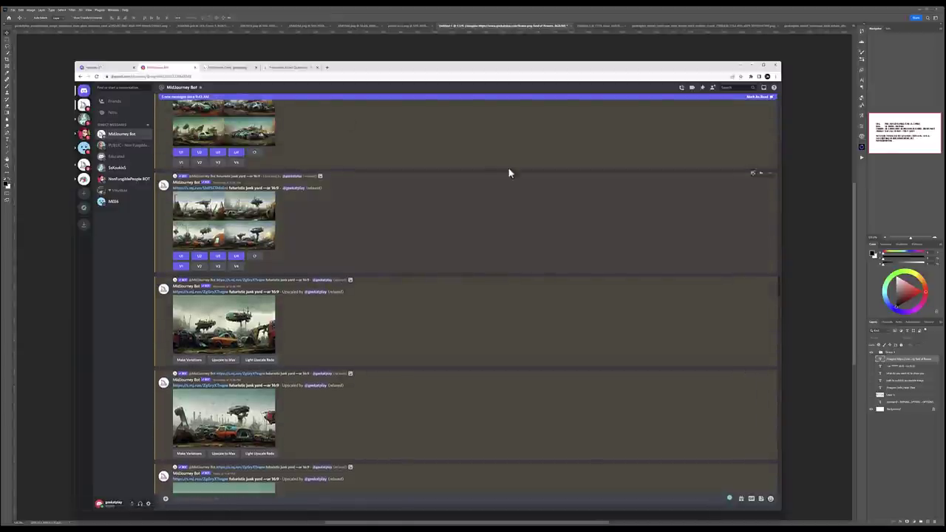
scroll(175, 103, down, 4)
click(176, 100)
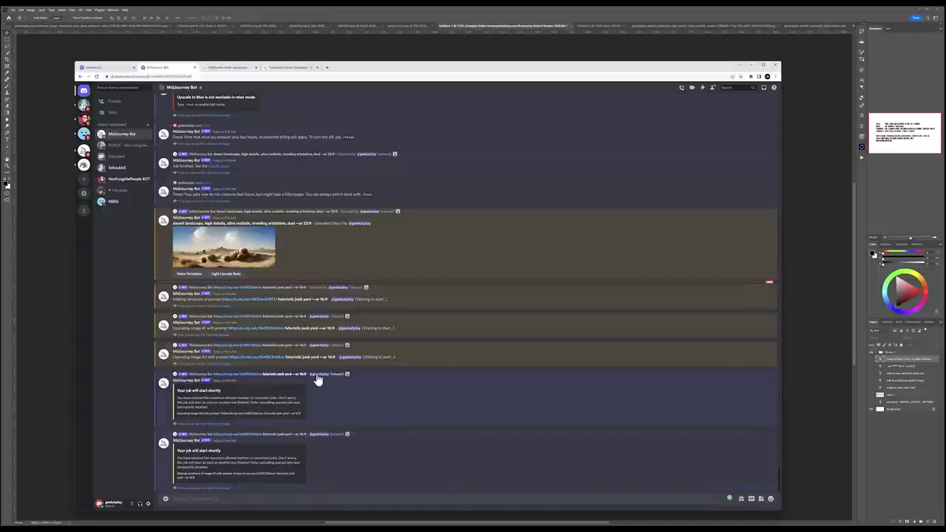
Search the chat history for the older "Queue full!" messages and examine their text alongside the job-waiting messages
scroll(316, 378, up, 5)
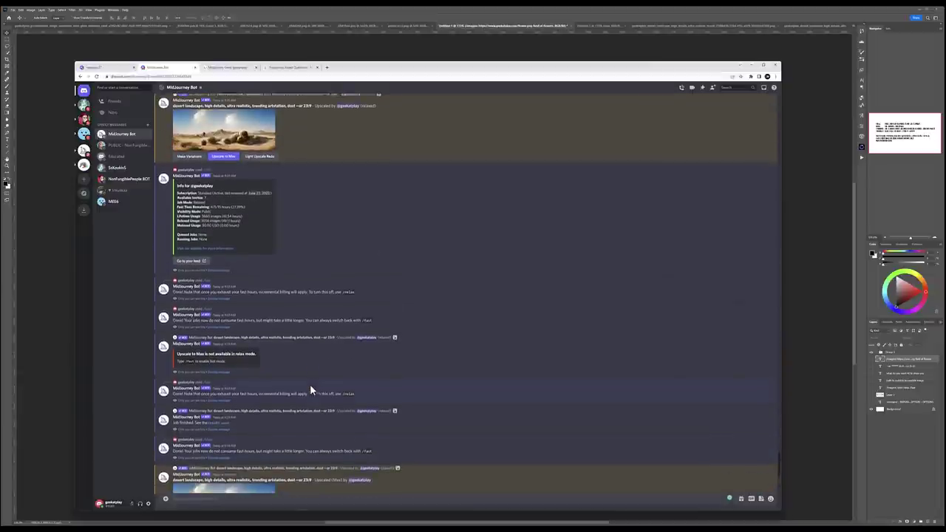
scroll(309, 384, up, 10)
scroll(311, 384, up, 10)
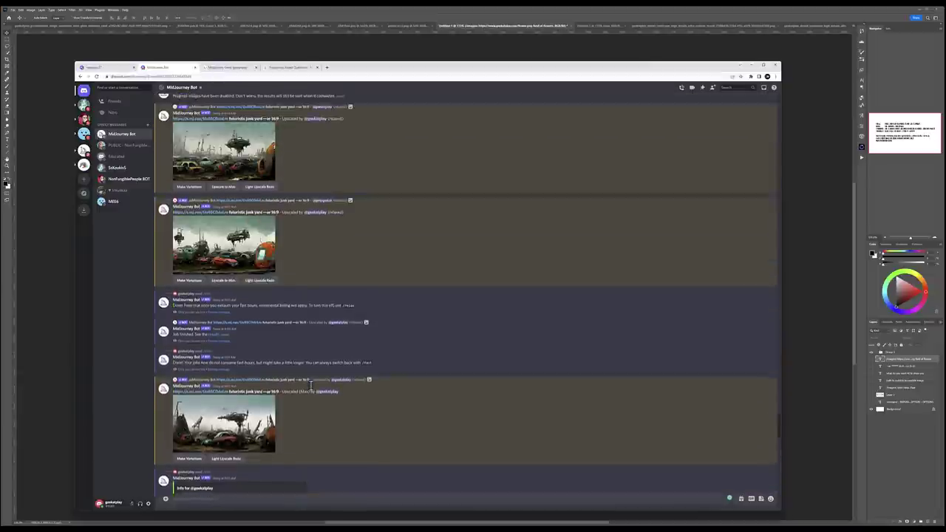
scroll(311, 386, up, 15)
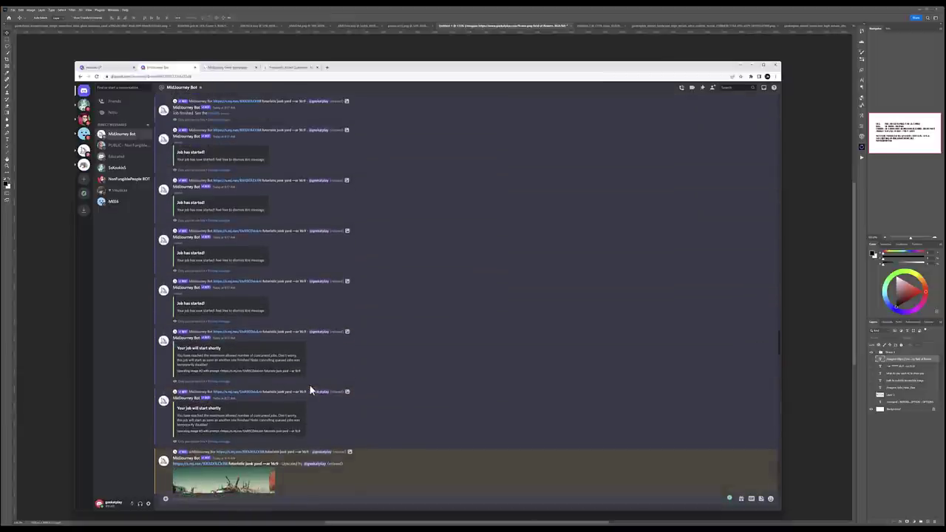
scroll(225, 386, up, 10)
scroll(225, 390, up, 15)
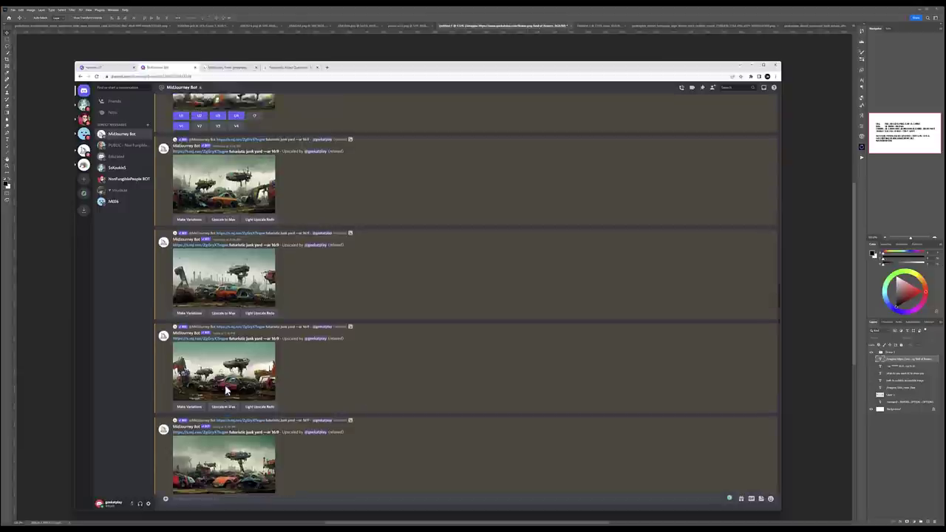
scroll(225, 390, up, 10)
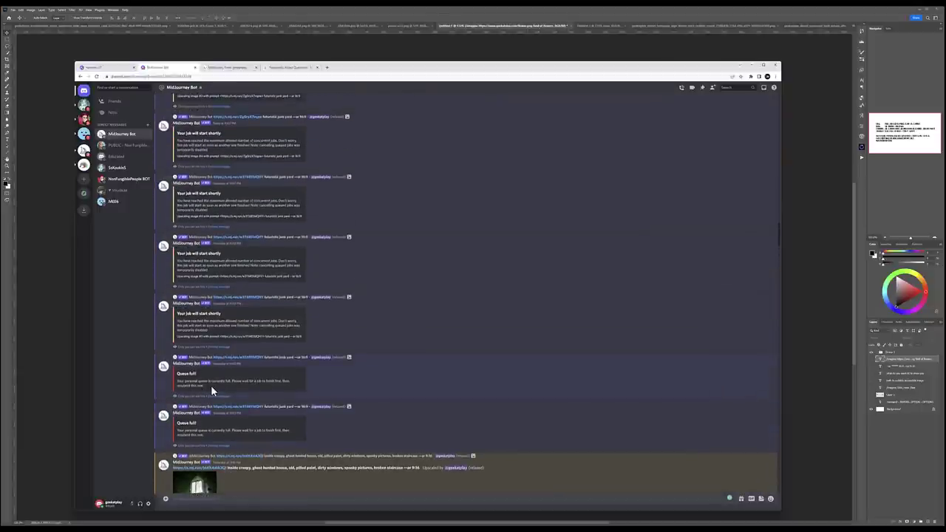
triple_click(210, 385)
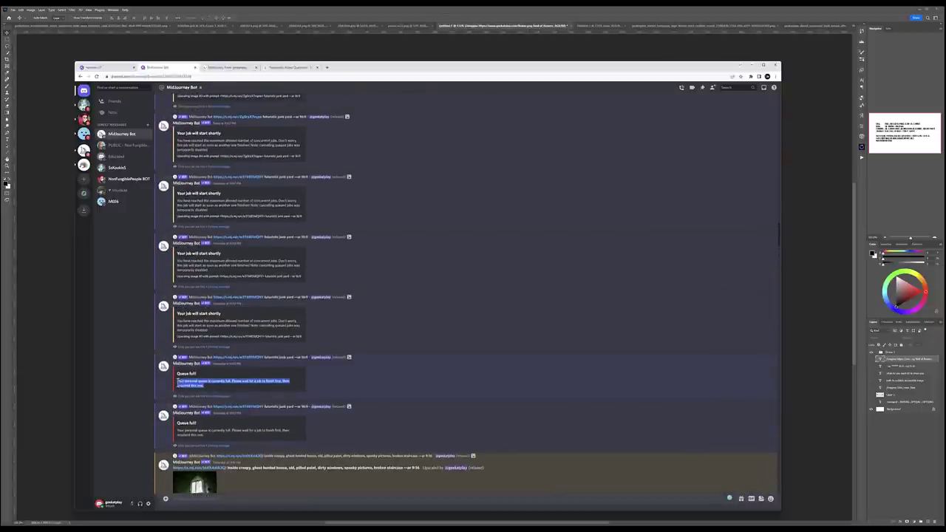
click(225, 385)
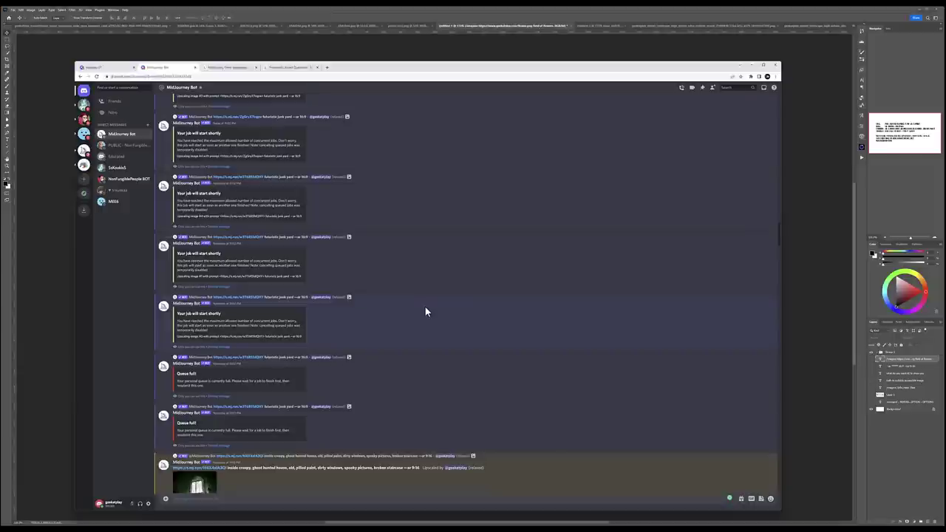
scroll(443, 296, up, 2)
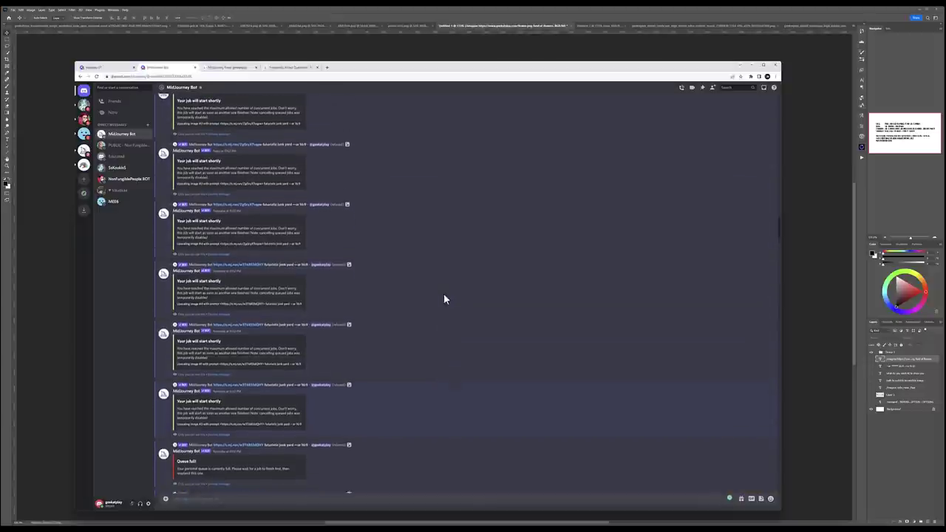
scroll(443, 299, down, 1)
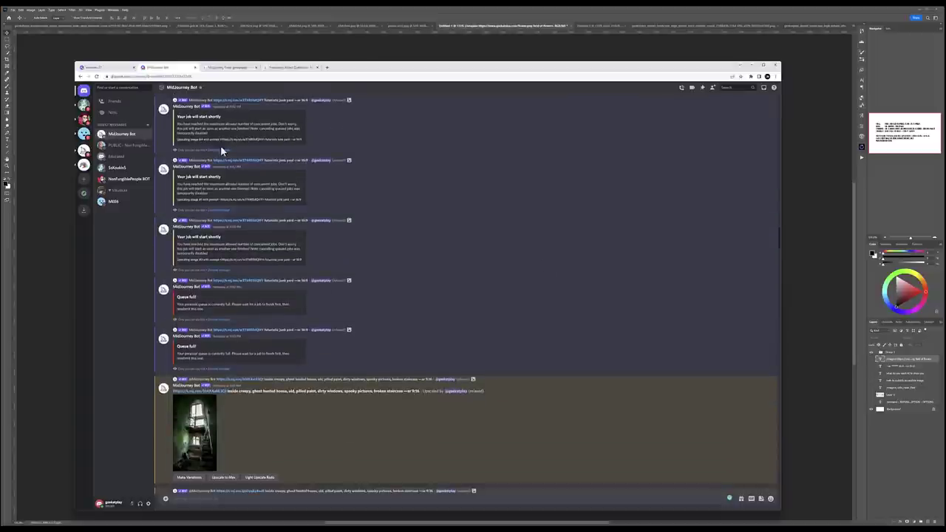
scroll(272, 275, up, 2)
Return to the junk yard grid with hovering machines and request variations of image 2 with V2
scroll(412, 318, down, 15)
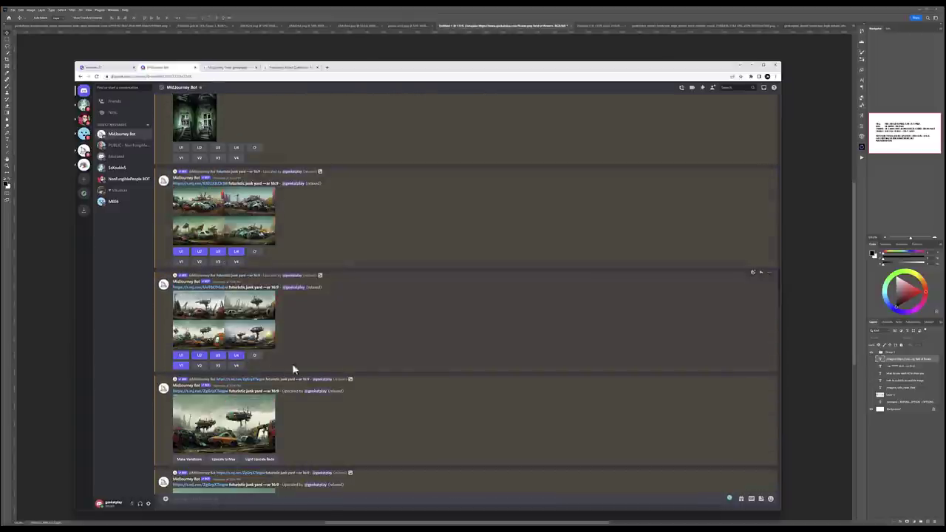
scroll(371, 340, down, 3)
scroll(281, 303, down, 1)
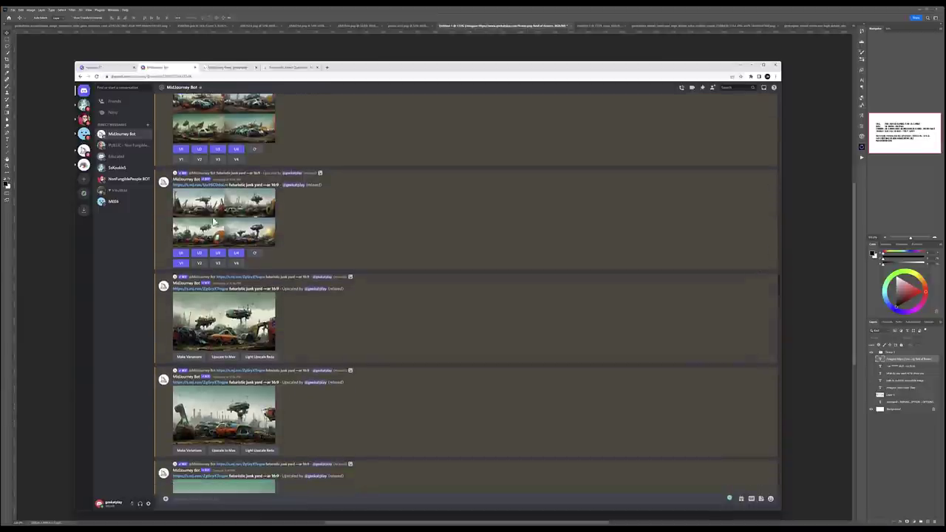
click(198, 264)
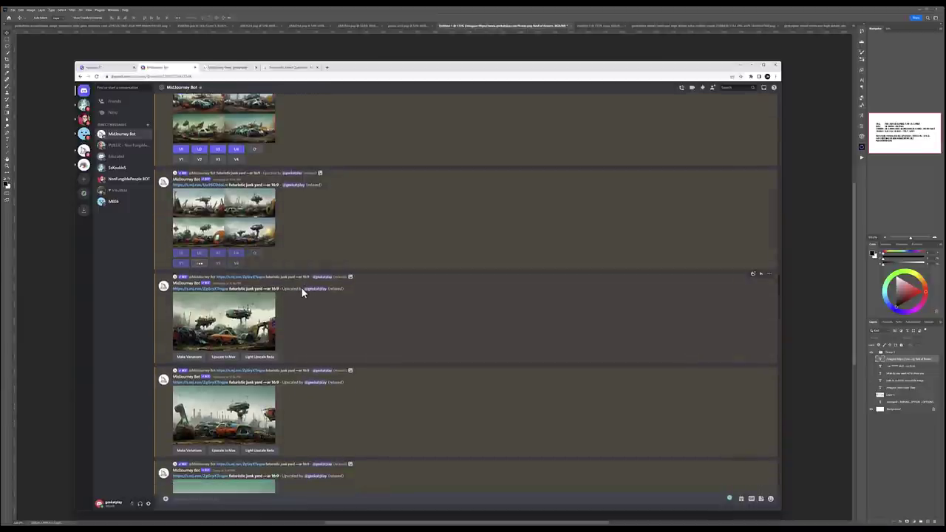
Request variations of image 1 in the older junk yard grid and of the first upscaled junk yard image with hovering machines
scroll(301, 280, down, 5)
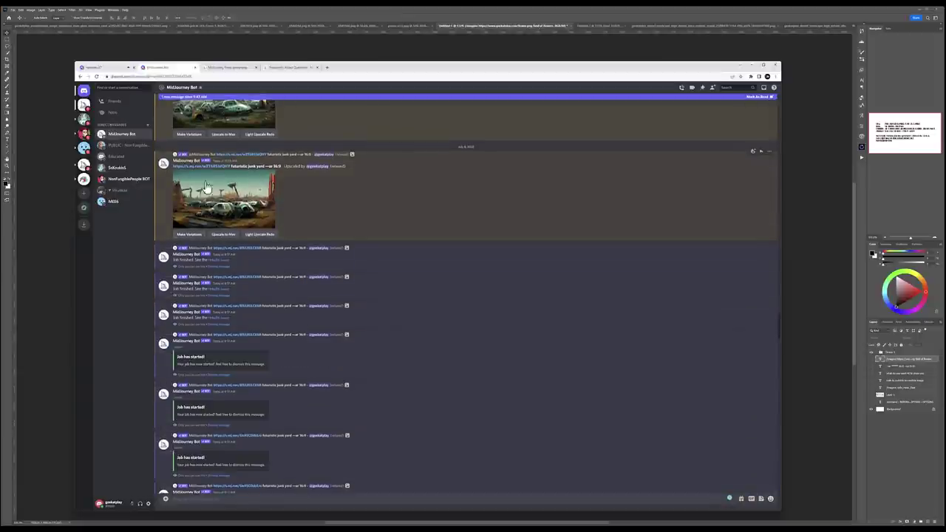
scroll(286, 322, down, 5)
scroll(286, 321, up, 7)
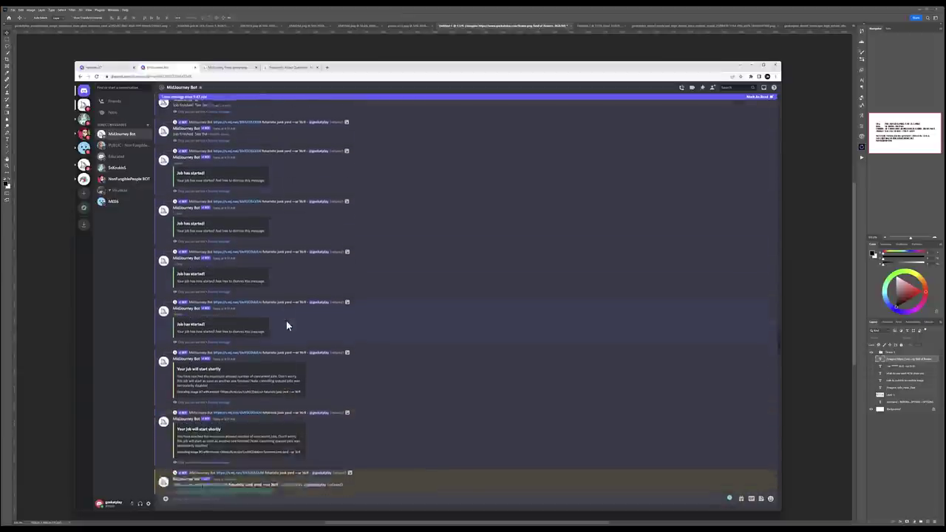
scroll(286, 321, up, 10)
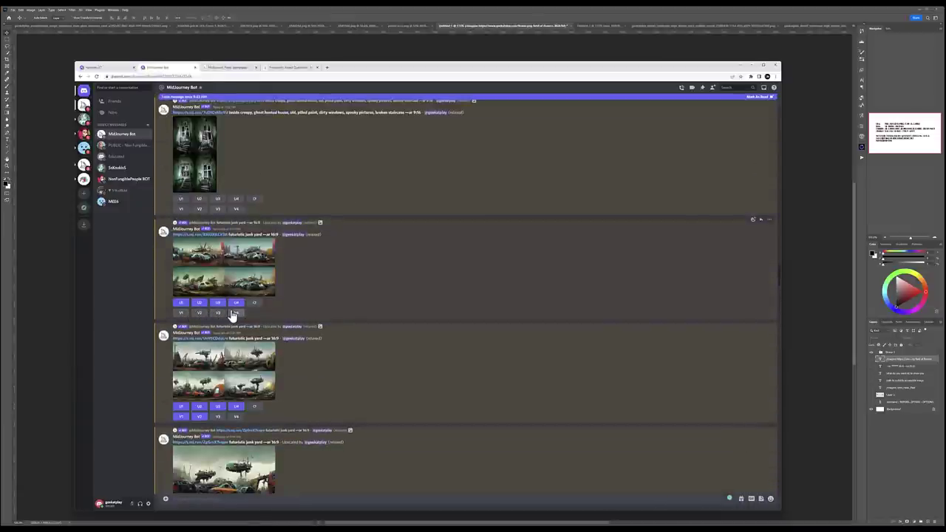
scroll(306, 370, down, 4)
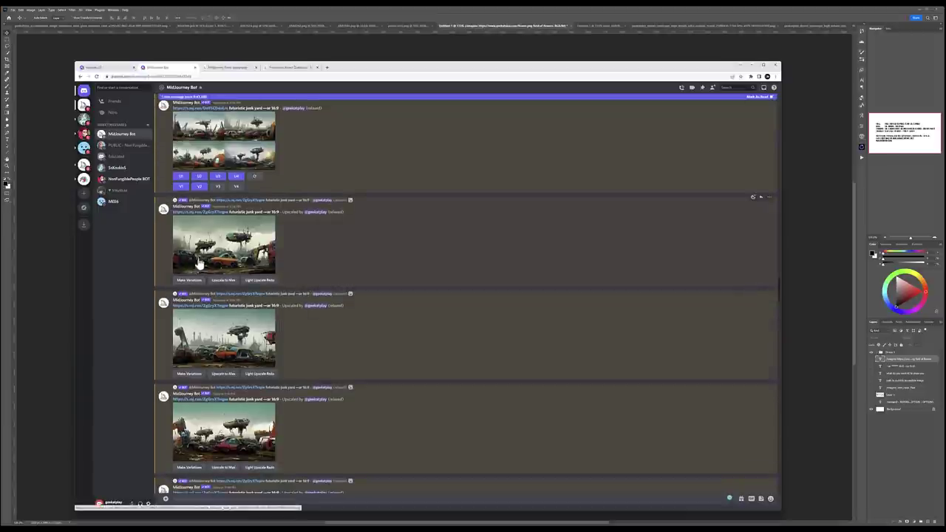
scroll(251, 235, up, 3)
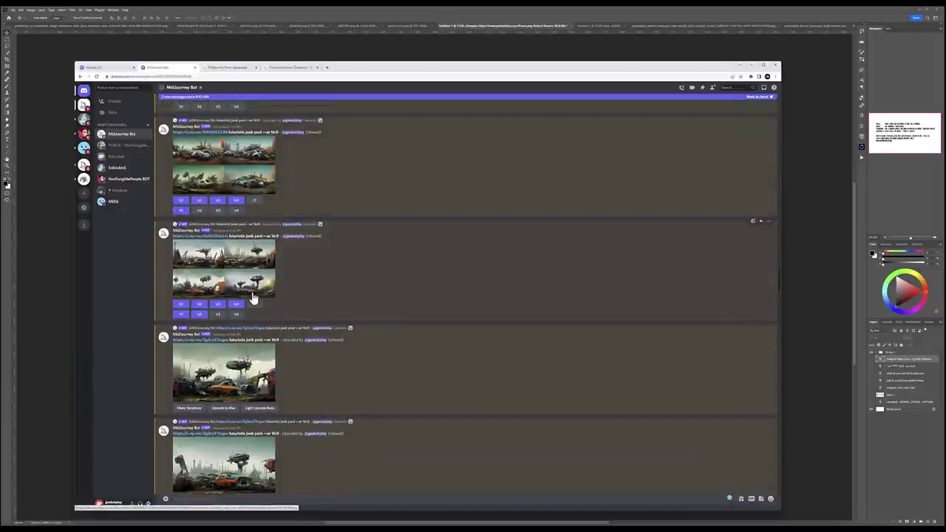
scroll(253, 307, down, 3)
scroll(253, 307, down, 1)
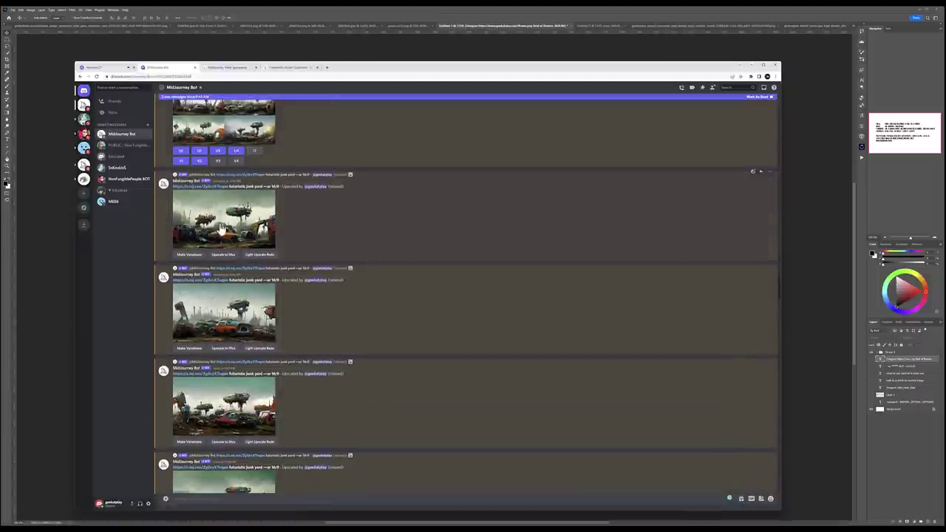
click(190, 255)
Look through the junk yard grids, upscaled images and job status messages down to the recent results in the bot chat
scroll(315, 275, up, 5)
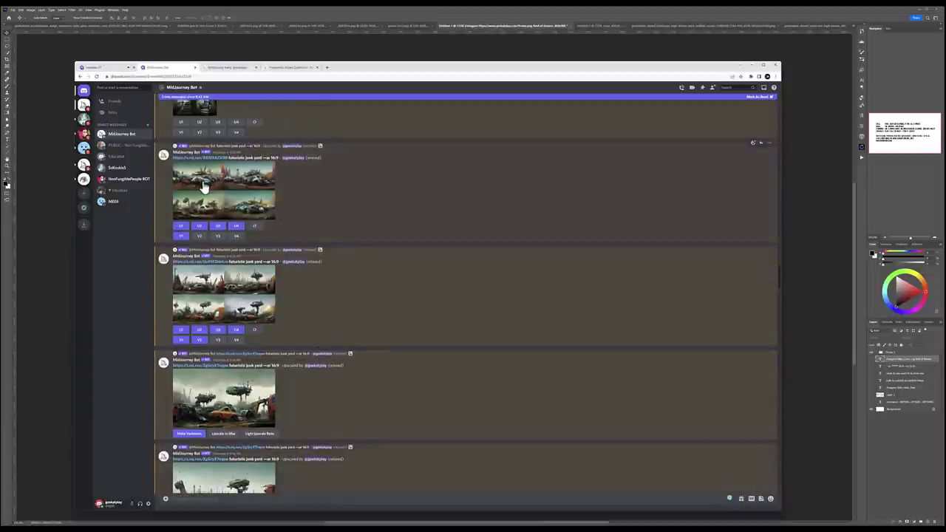
scroll(299, 368, down, 5)
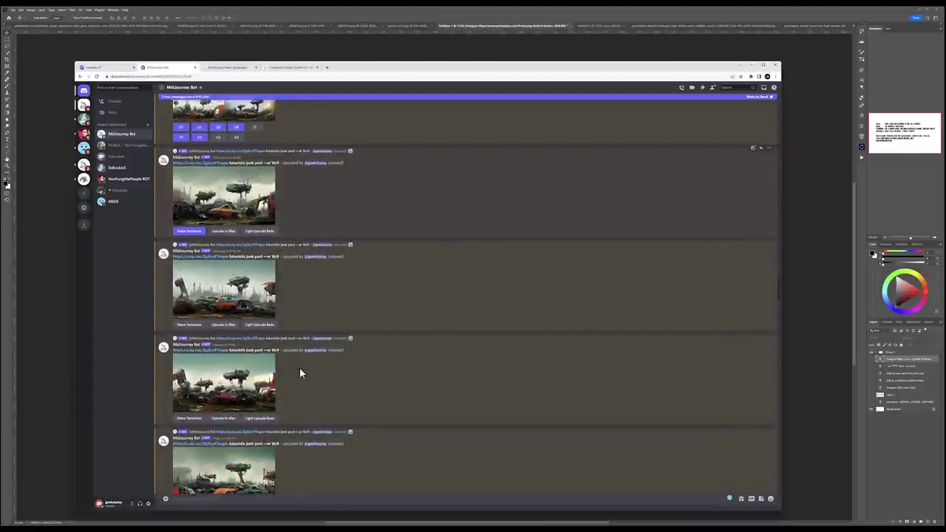
scroll(350, 323, down, 3)
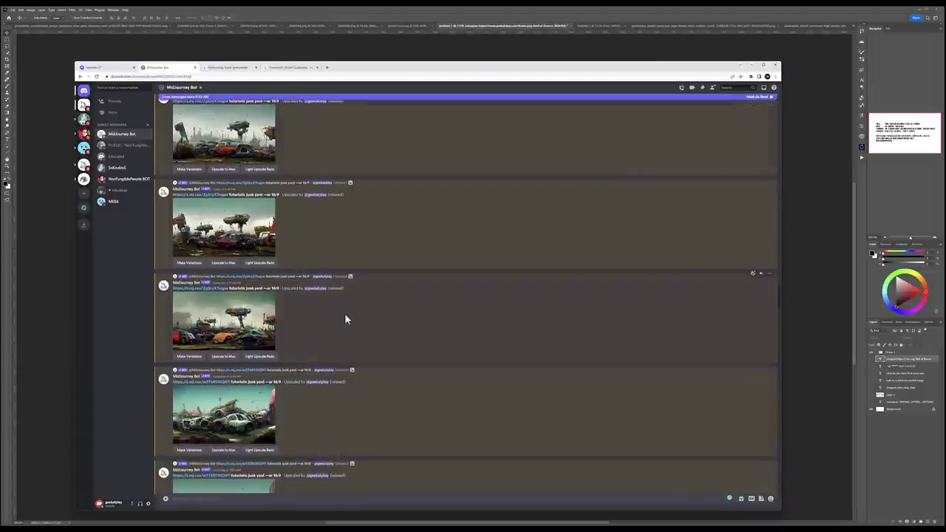
scroll(345, 319, down, 7)
scroll(344, 314, down, 5)
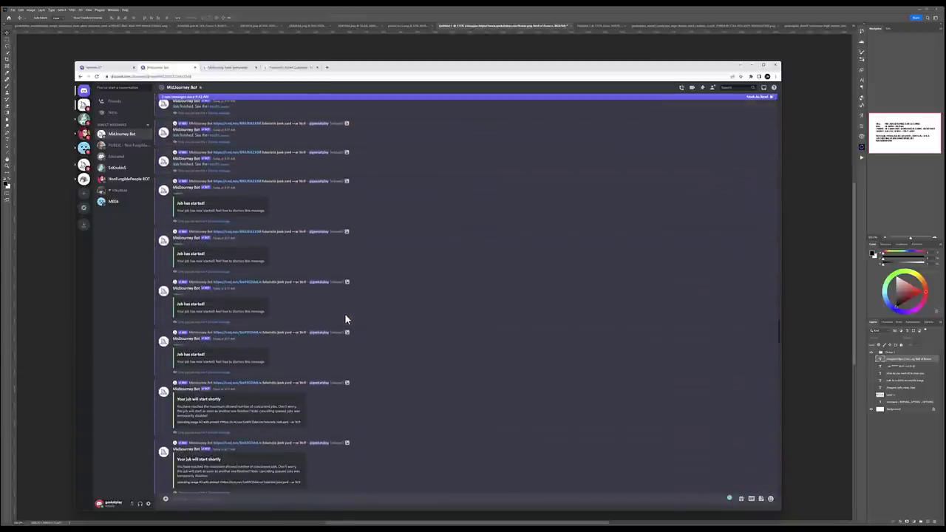
scroll(344, 313, down, 5)
scroll(344, 353, down, 10)
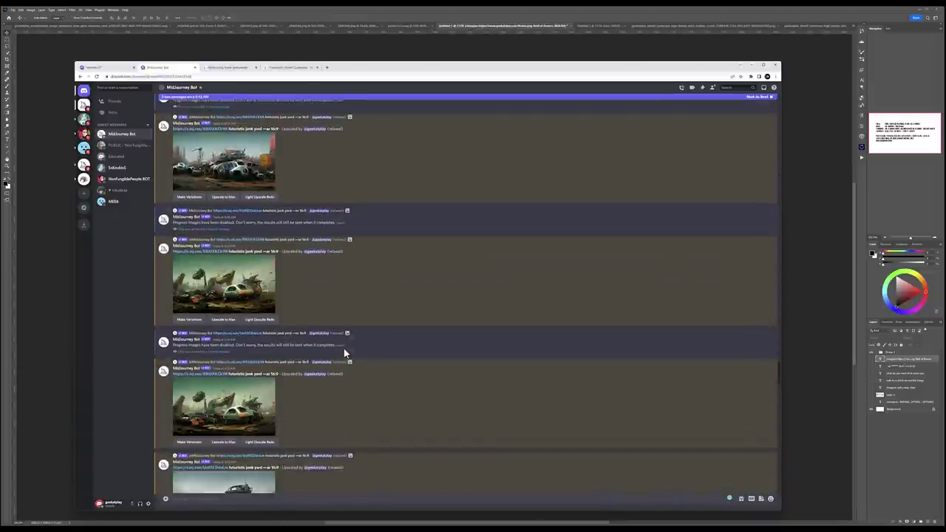
scroll(349, 320, down, 2)
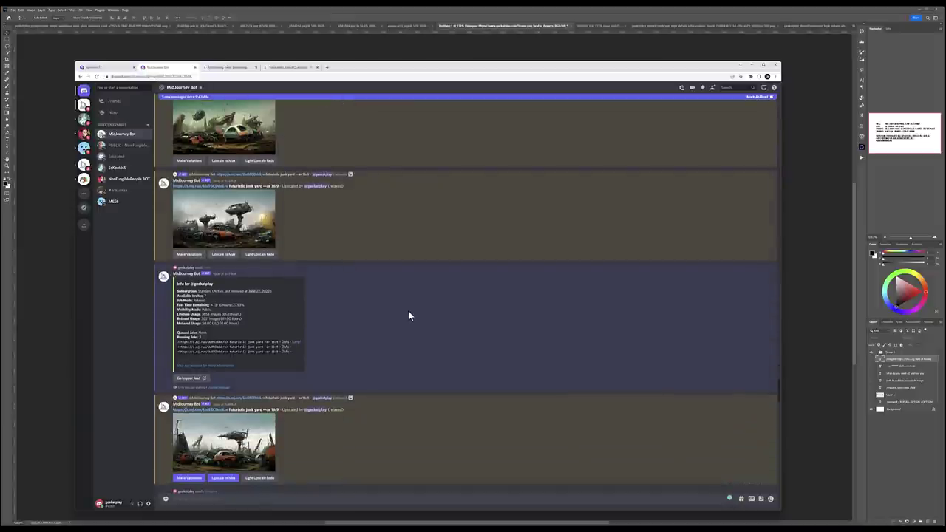
scroll(408, 314, down, 10)
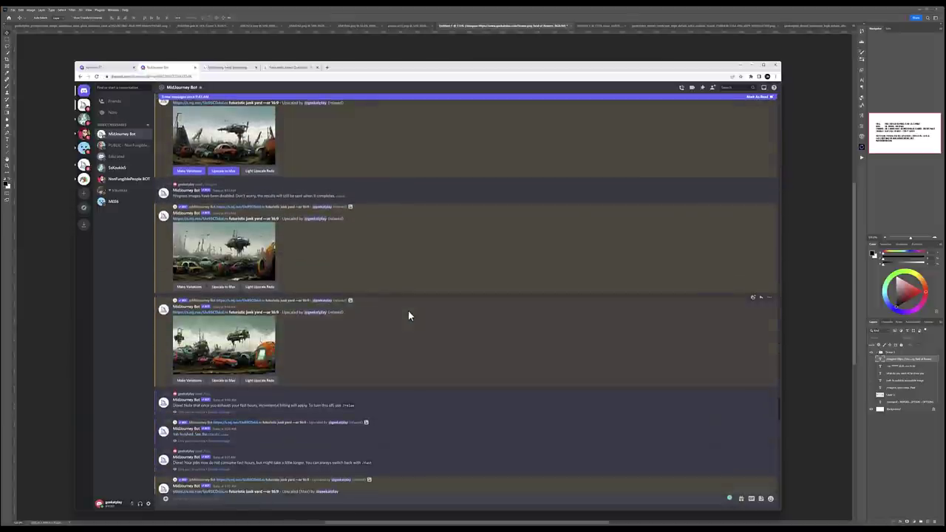
Switch to Photoshop, bring up the blank white document with the hidden image layers, and return to the MidJourney Bot chat
click(682, 9)
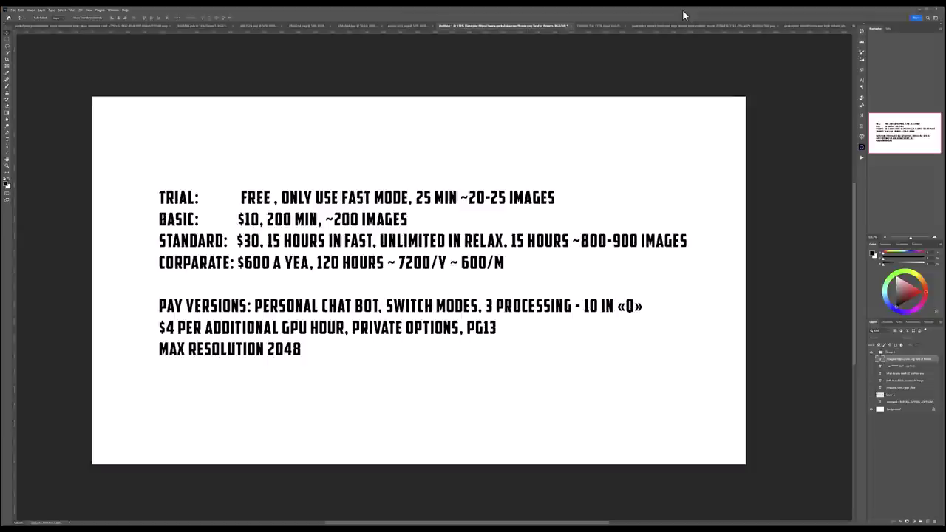
click(597, 28)
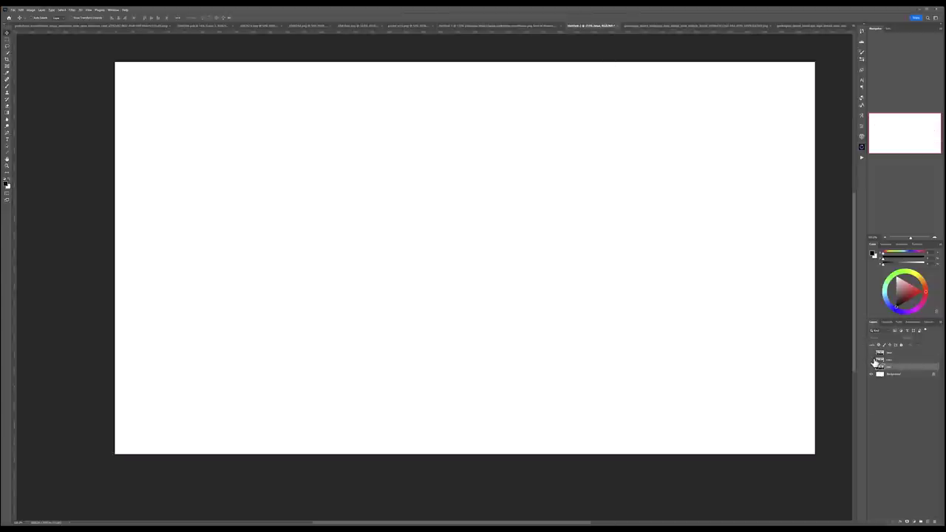
key(alt+Tab)
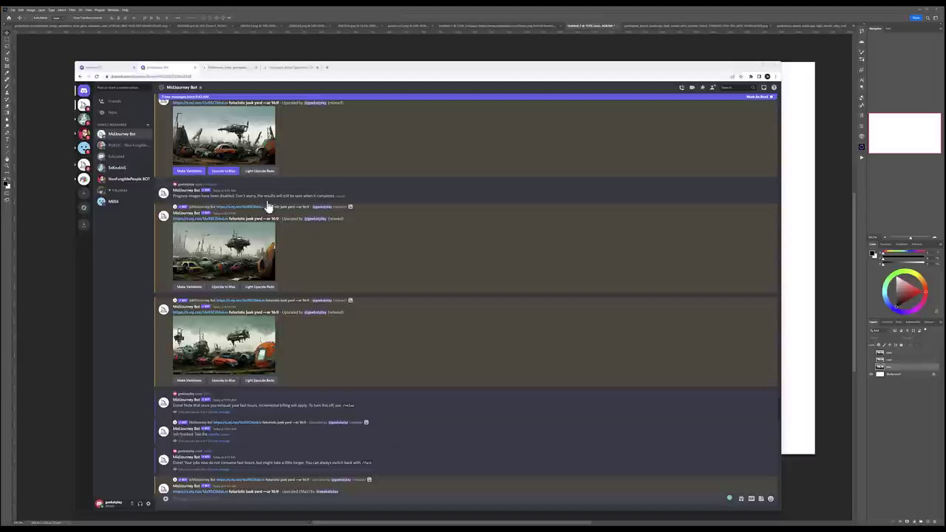
Preview the upscaled junk yard image marked for Upscale to Max and open its original in a separate browser tab
click(244, 143)
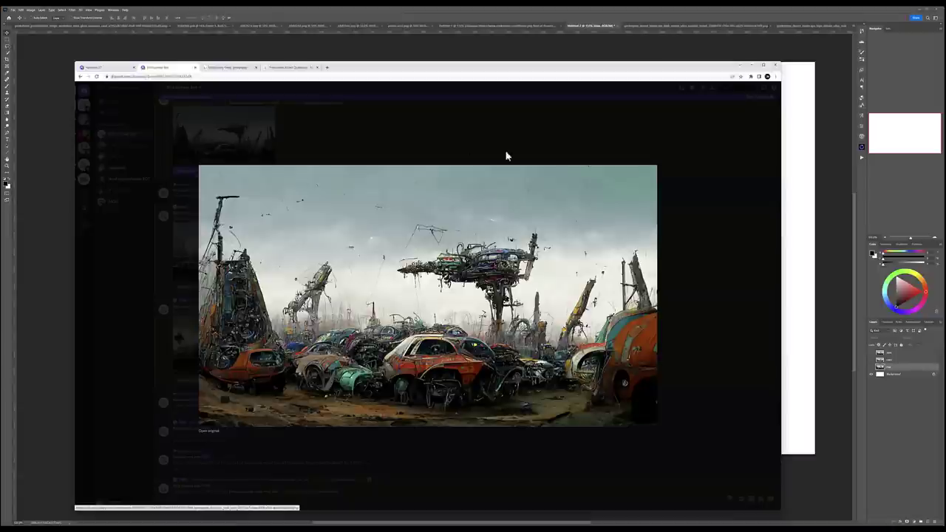
right_click(301, 268)
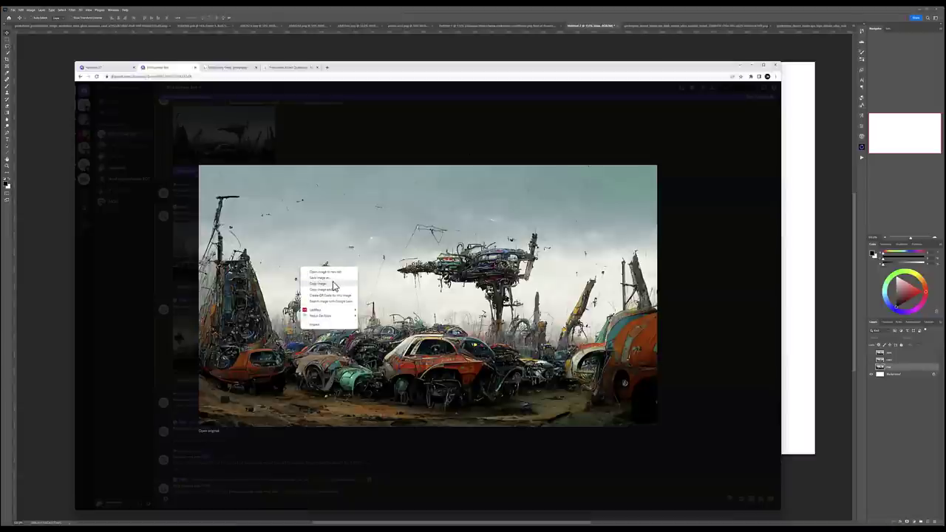
click(479, 157)
click(227, 144)
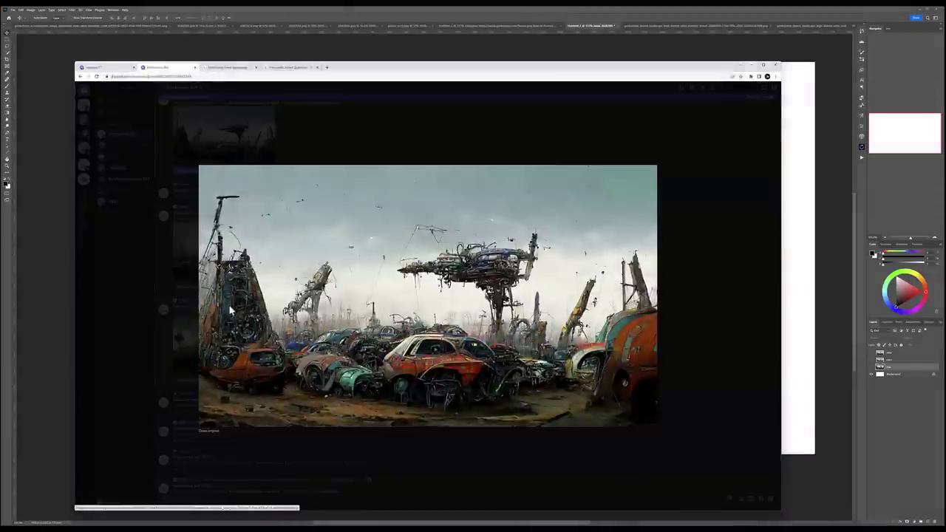
click(209, 432)
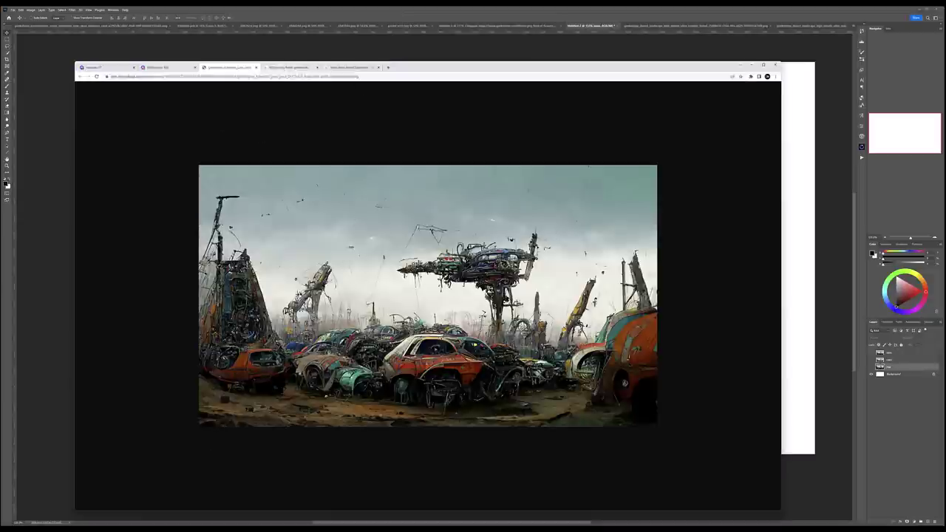
Switch to the Midjourney website, check the personal feed, and show the account's home gallery of newest images
key(ctrl+Tab)
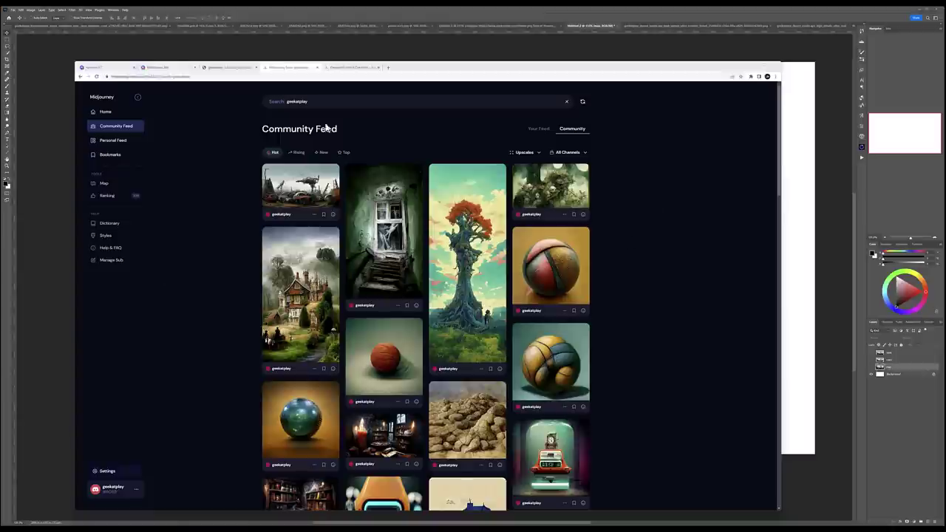
click(110, 143)
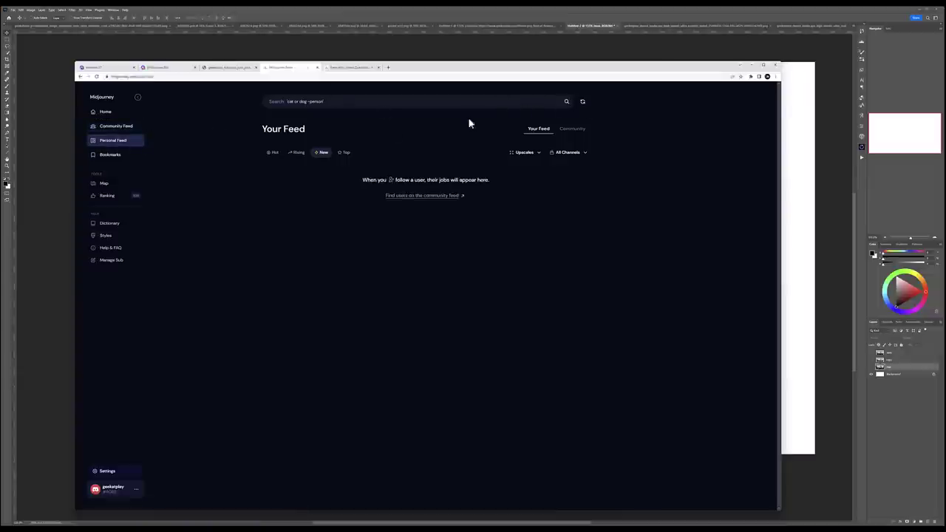
click(116, 112)
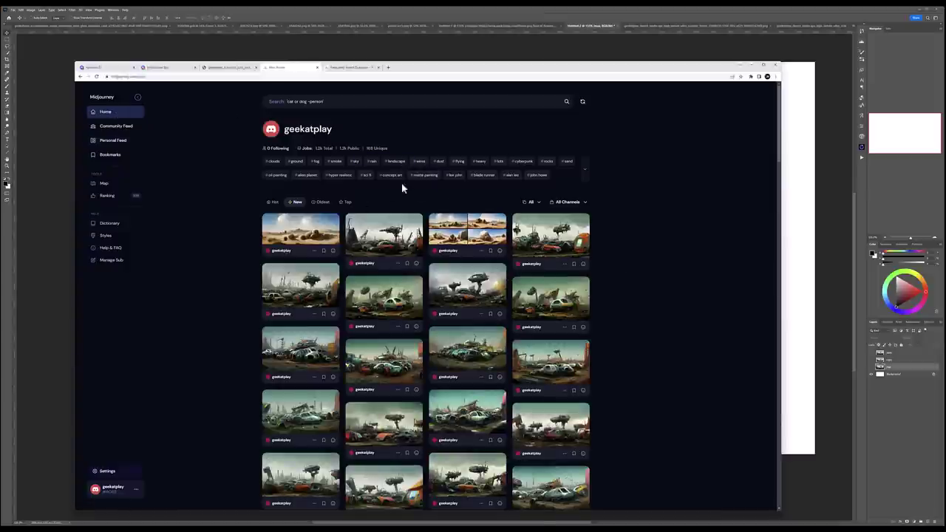
scroll(407, 305, down, 2)
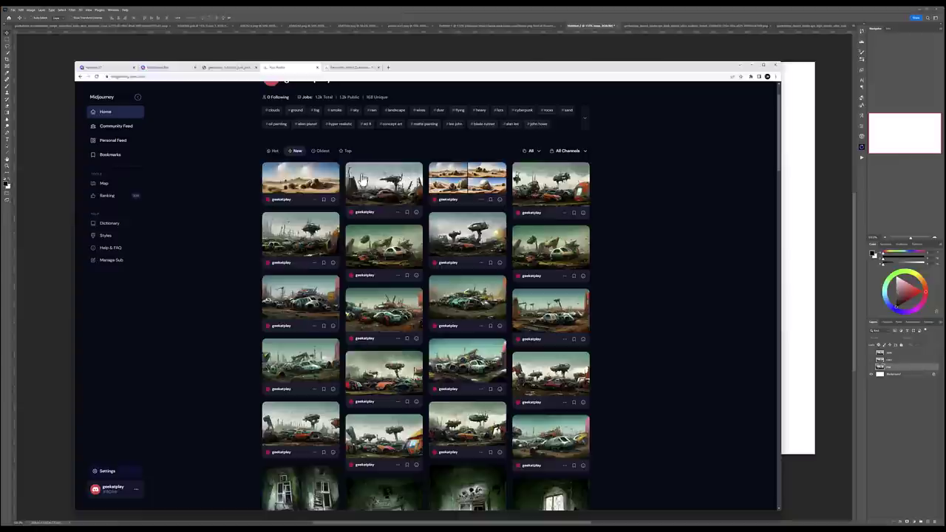
Open the futuristic junk yard image with the yellow glow from the gallery, save it to disk, and return to the gallery
click(481, 265)
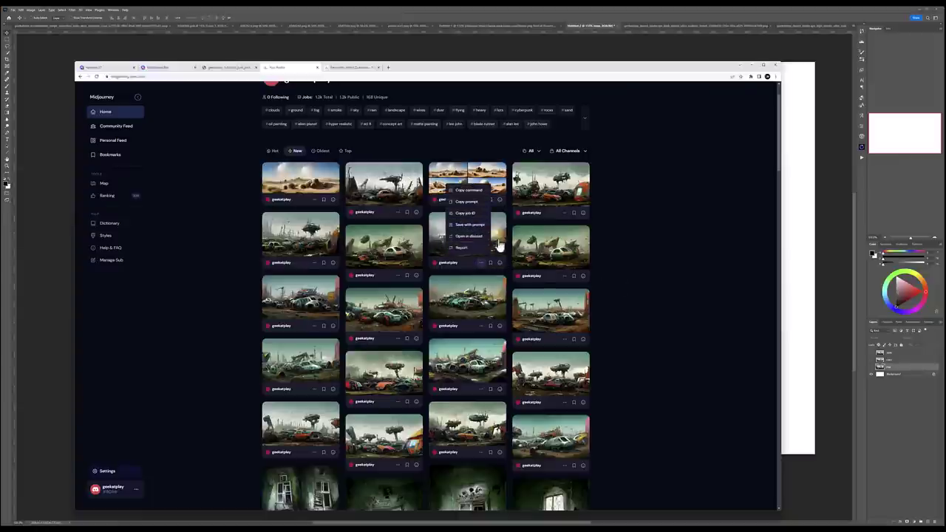
click(498, 238)
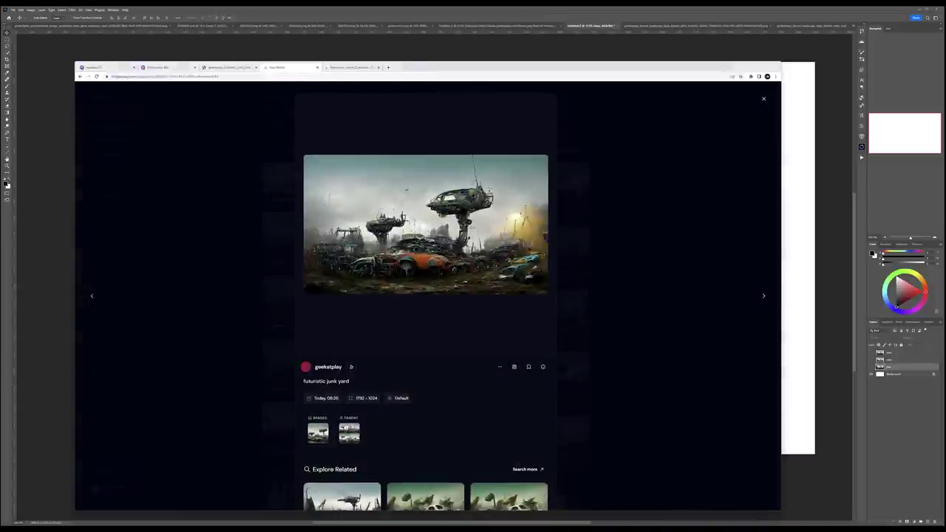
click(514, 367)
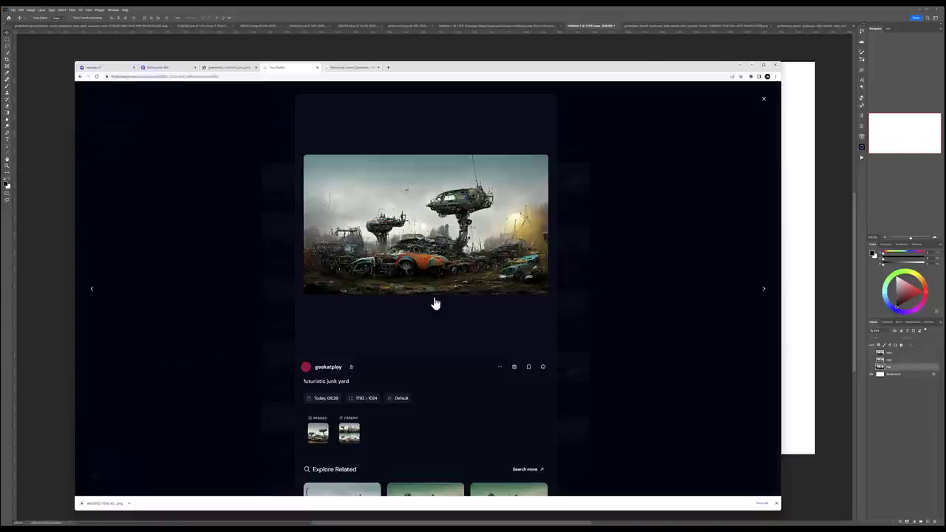
scroll(441, 301, down, 1)
scroll(441, 301, up, 1)
click(238, 220)
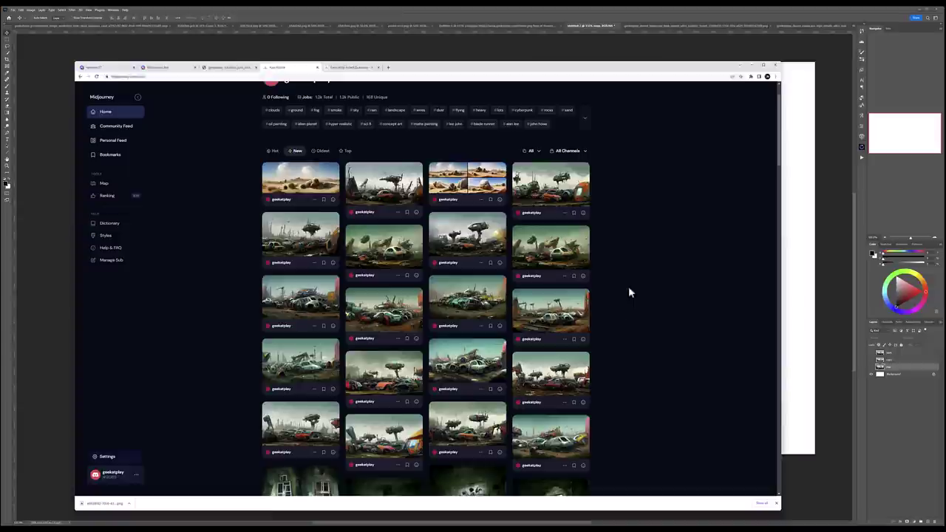
Examine the resolutions of the max-upscaled junk yard, the junk yard with the orange pod, and the desert landscape in their detail views
scroll(543, 273, down, 1)
scroll(673, 242, up, 2)
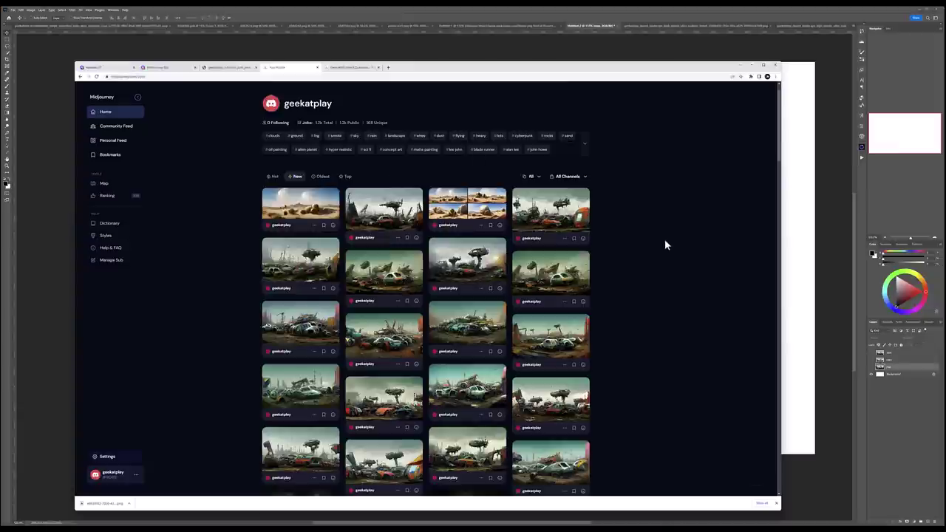
click(399, 206)
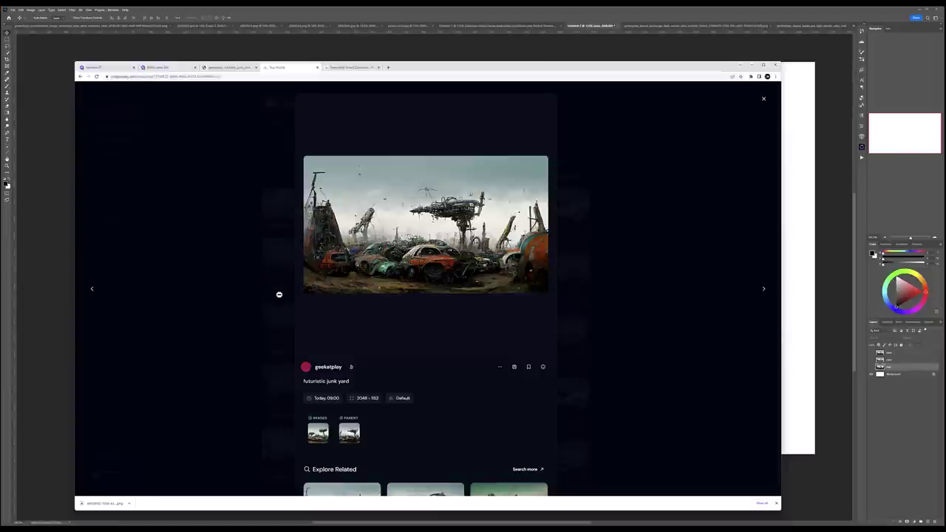
click(220, 239)
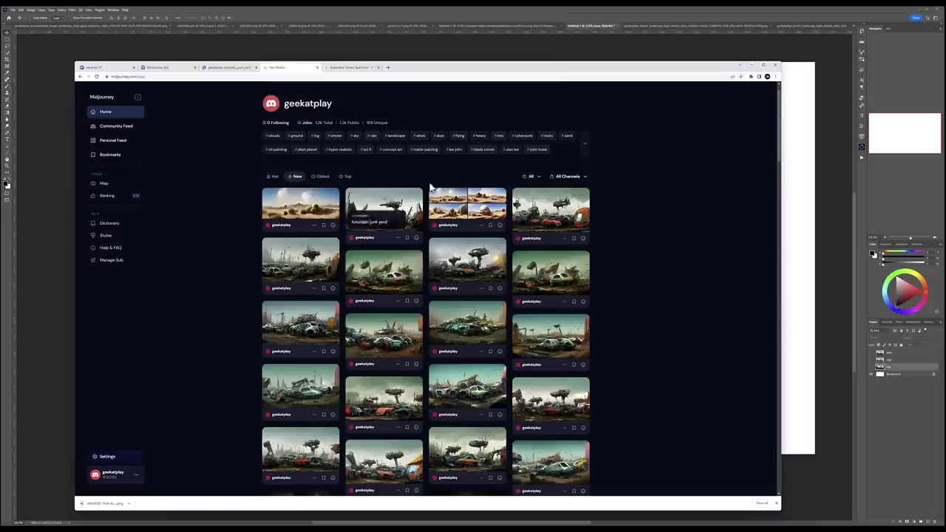
click(550, 215)
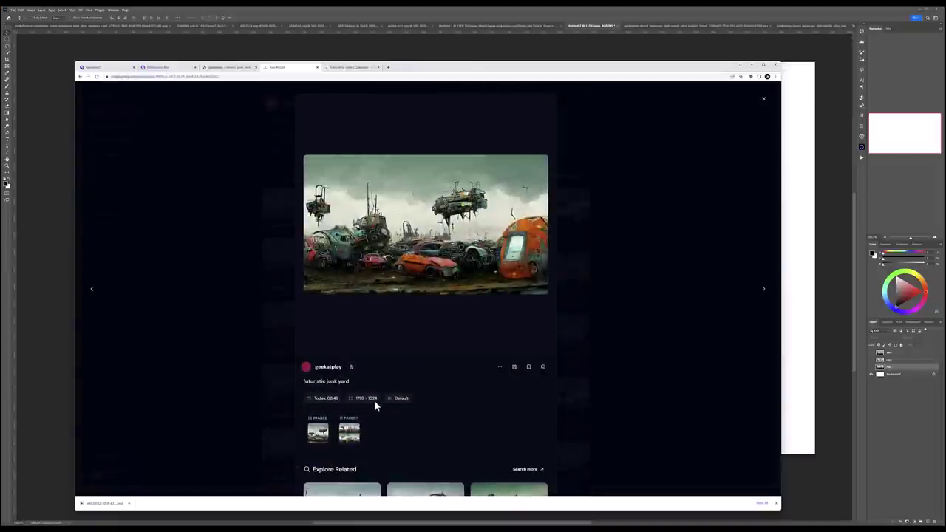
click(220, 256)
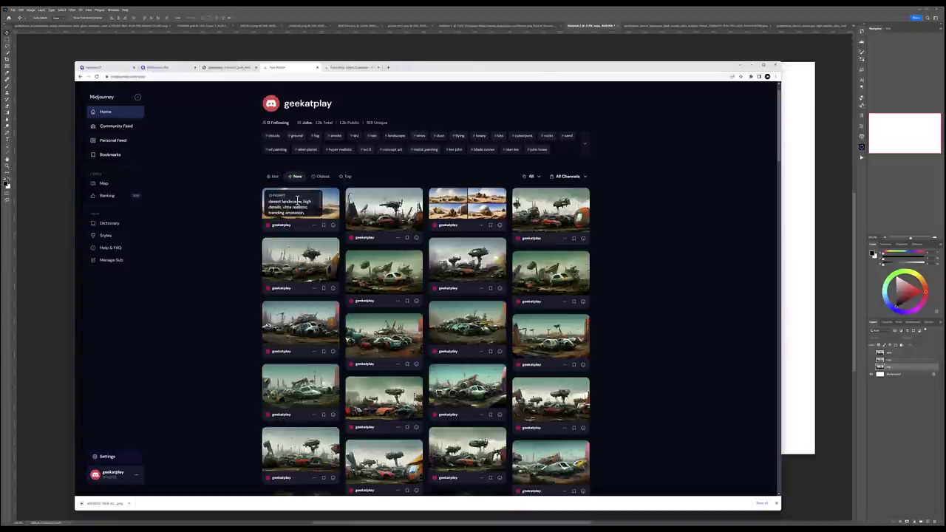
click(337, 209)
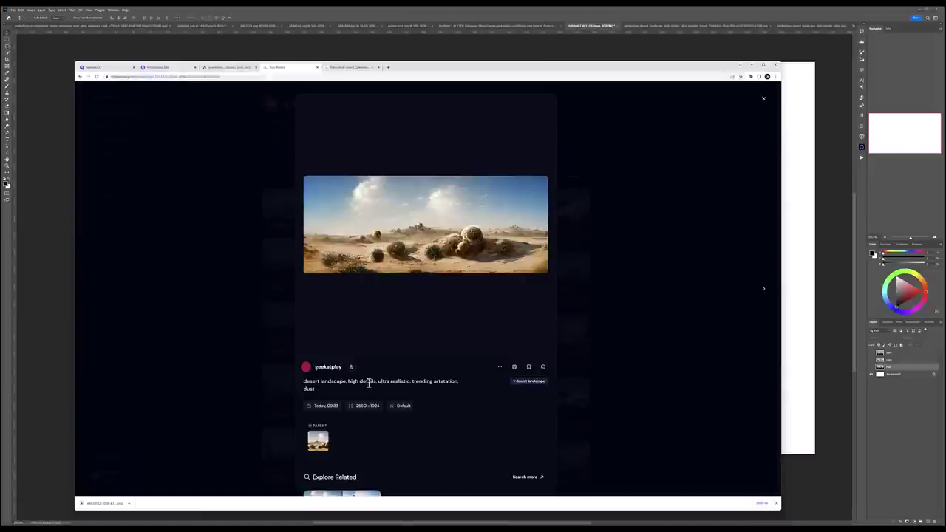
click(212, 253)
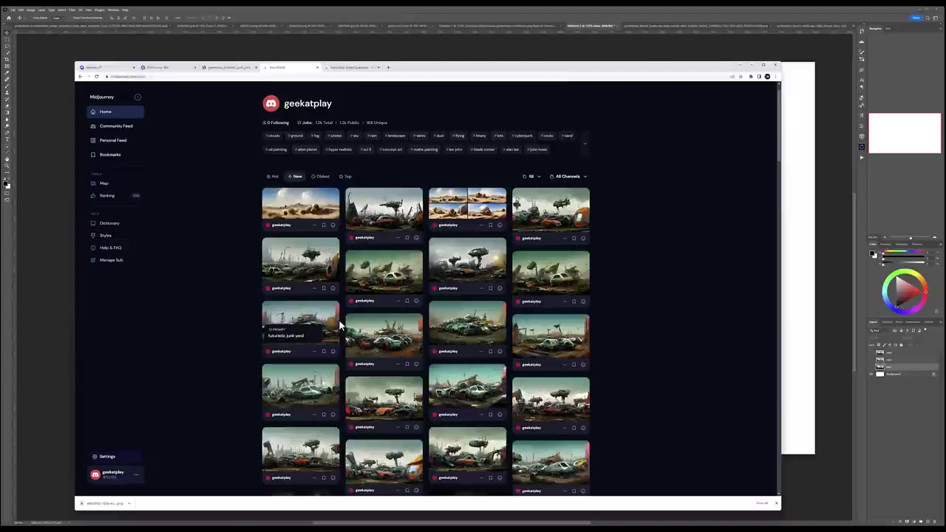
Switch to Photoshop, show the middle junk yard layer, and toggle the top layer over it to compare the two versions
click(665, 9)
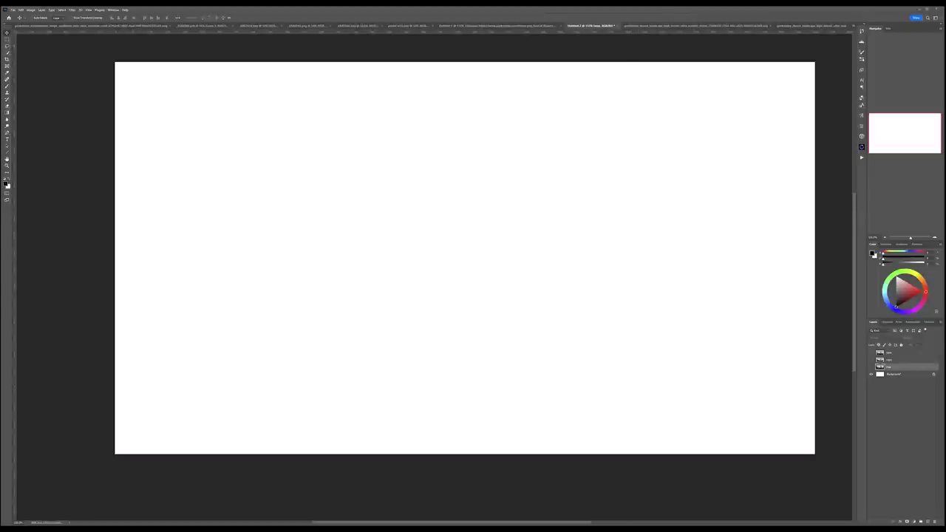
click(902, 360)
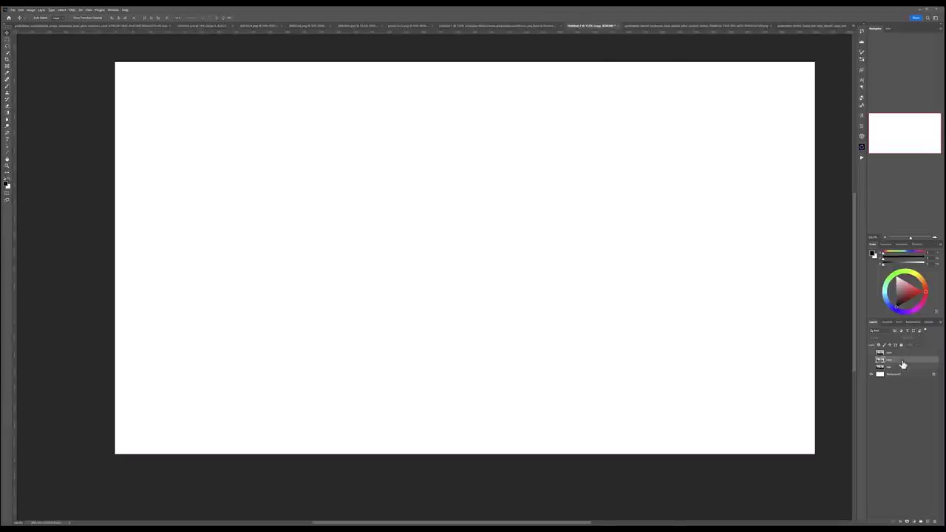
click(870, 360)
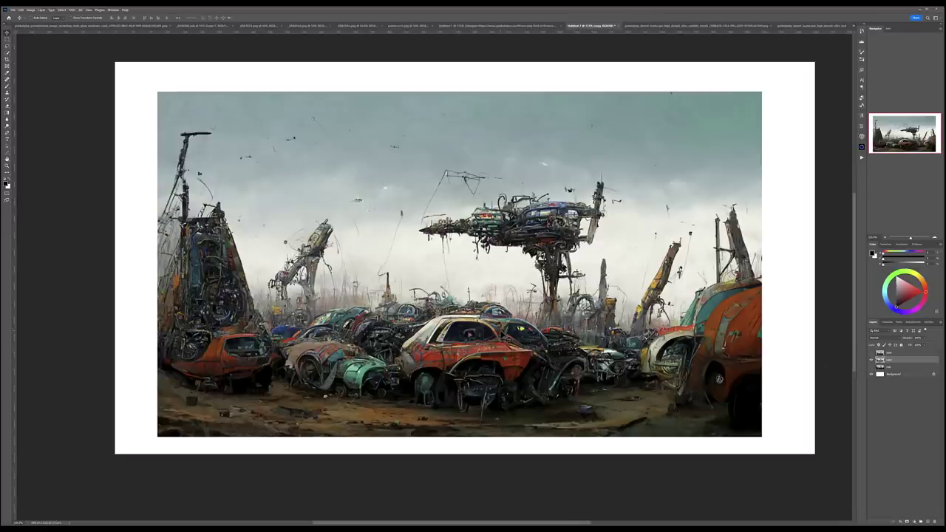
click(872, 354)
click(872, 354)
click(872, 354)
click(872, 353)
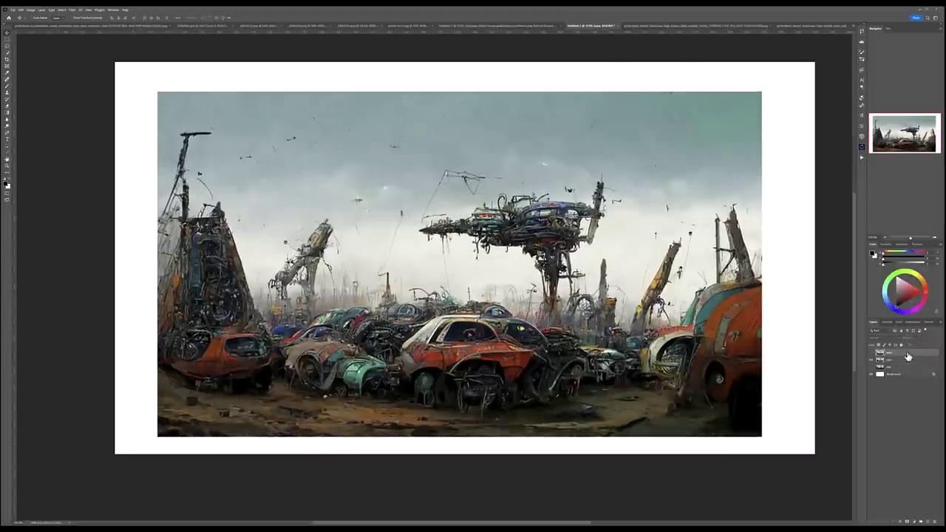
Toggle the middle junk yard layer beneath the top one to compare the extents of the two images
click(872, 361)
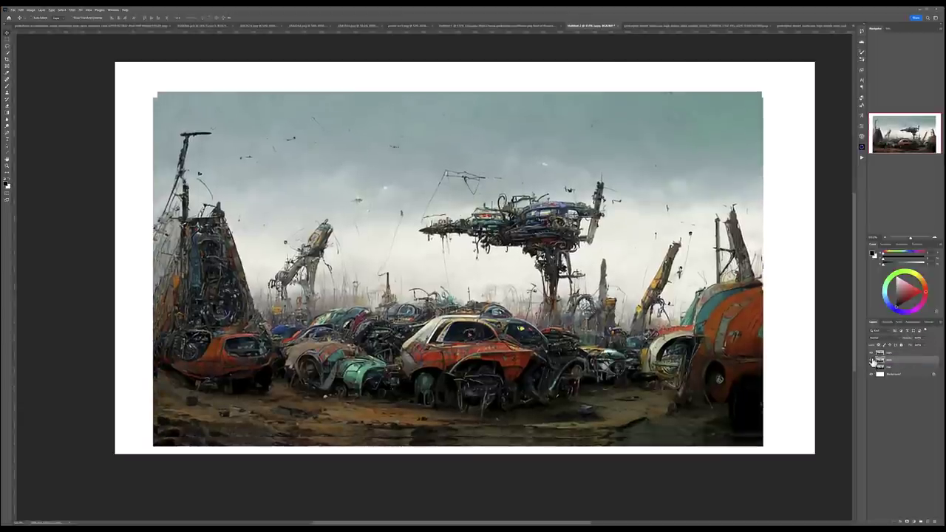
click(872, 361)
click(873, 360)
click(873, 361)
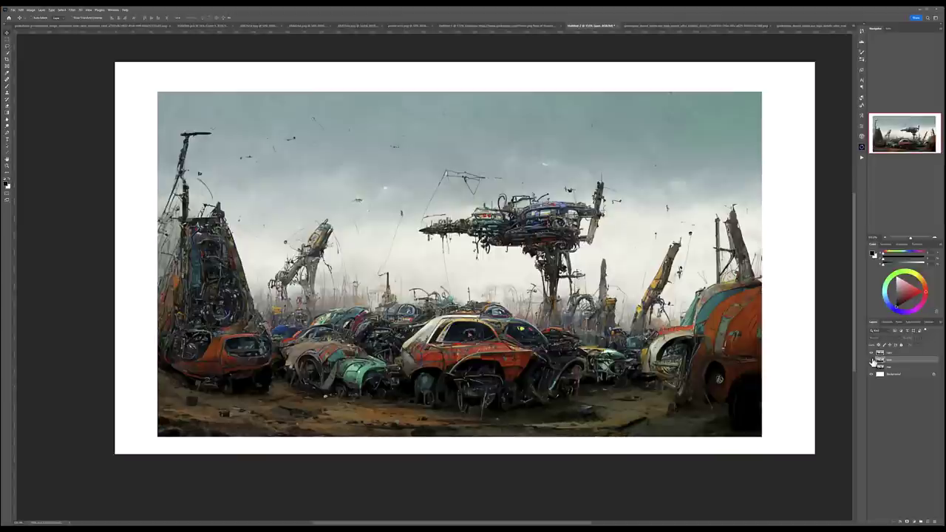
click(872, 361)
click(873, 360)
click(873, 360)
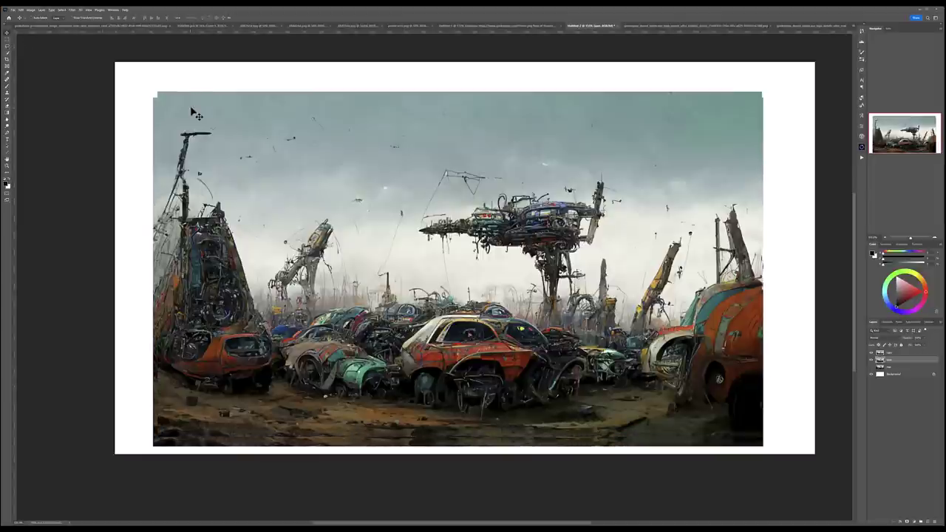
Align the middle layer's upper-left corner with the top layer's, and show the full-canvas bottom layer instead of the top one
key(ctrl+comma)
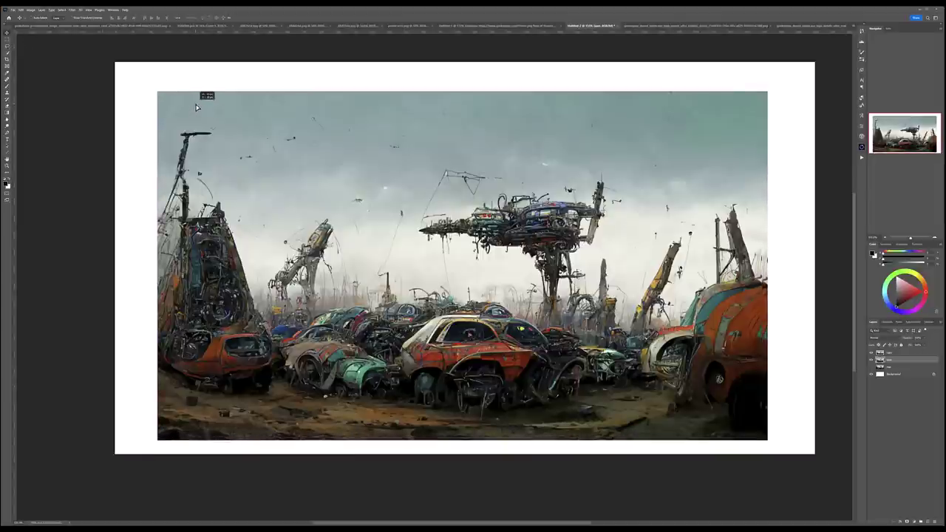
click(873, 360)
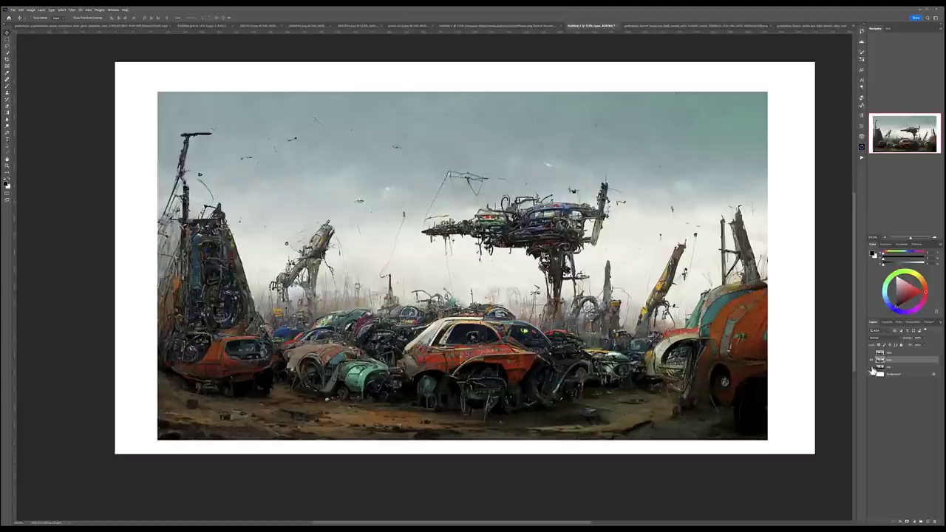
click(873, 370)
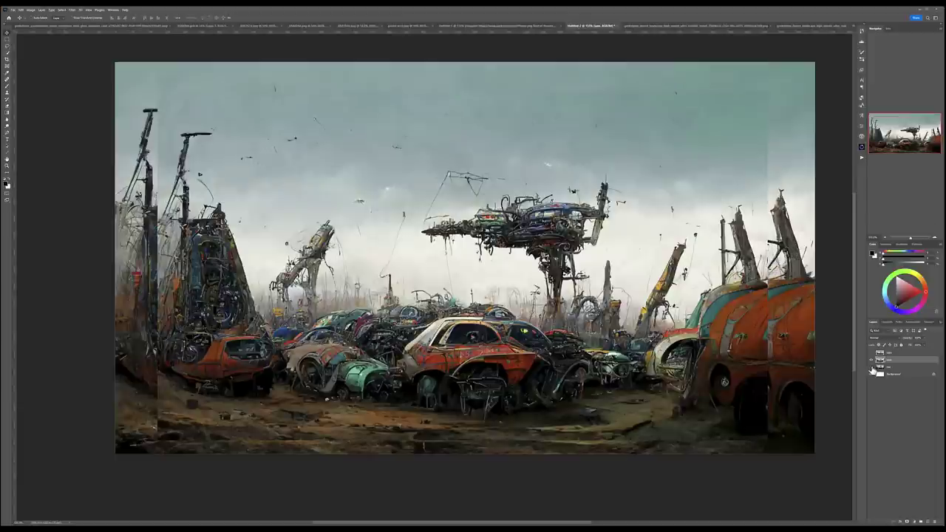
click(874, 370)
click(873, 370)
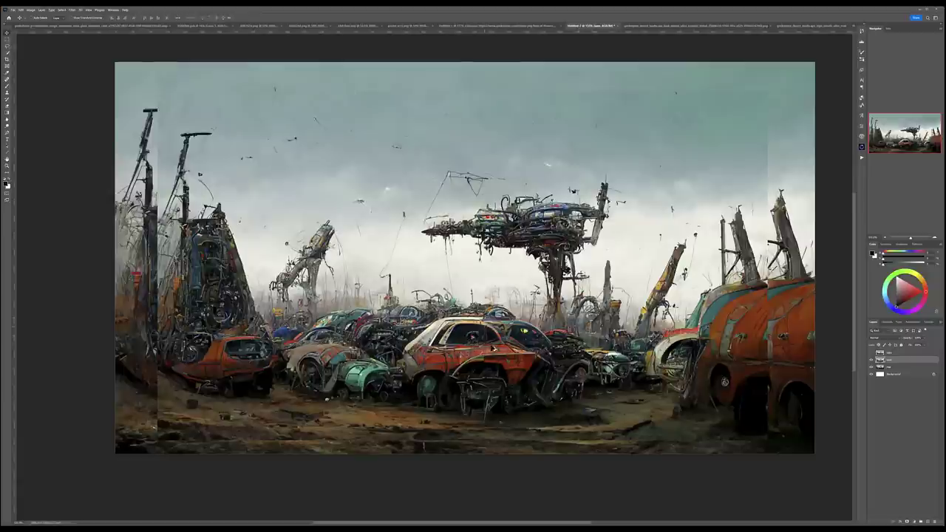
Compare the detail of the cars and flying structure between the middle and bottom junk yard layers at close range
scroll(490, 324, up, 3)
scroll(410, 370, left, 2)
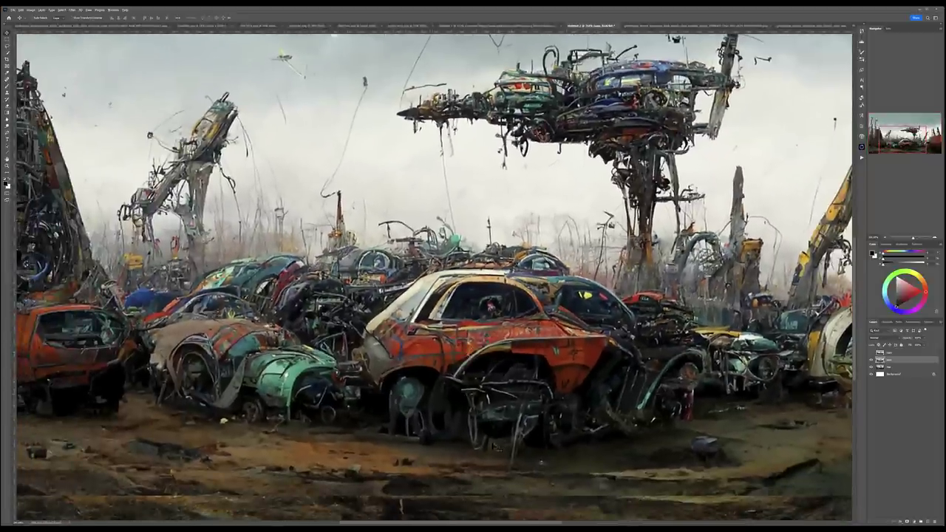
click(871, 361)
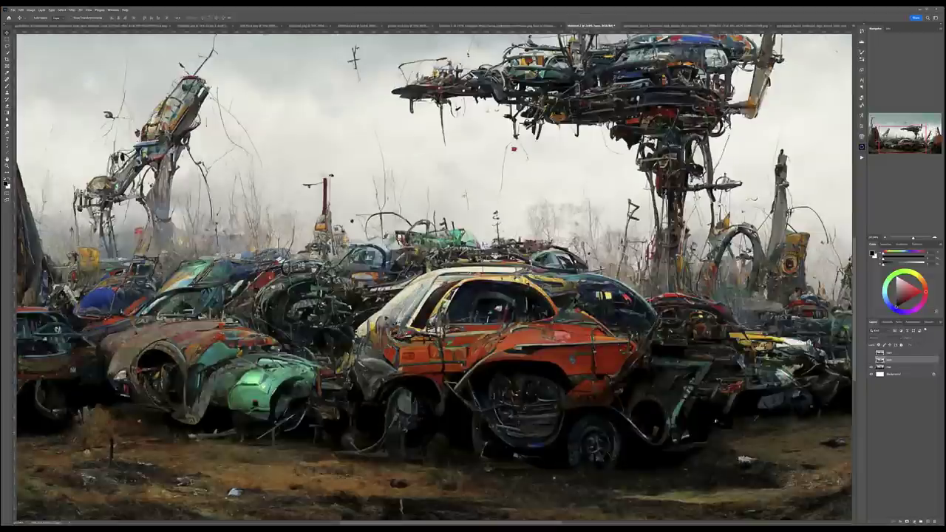
click(873, 361)
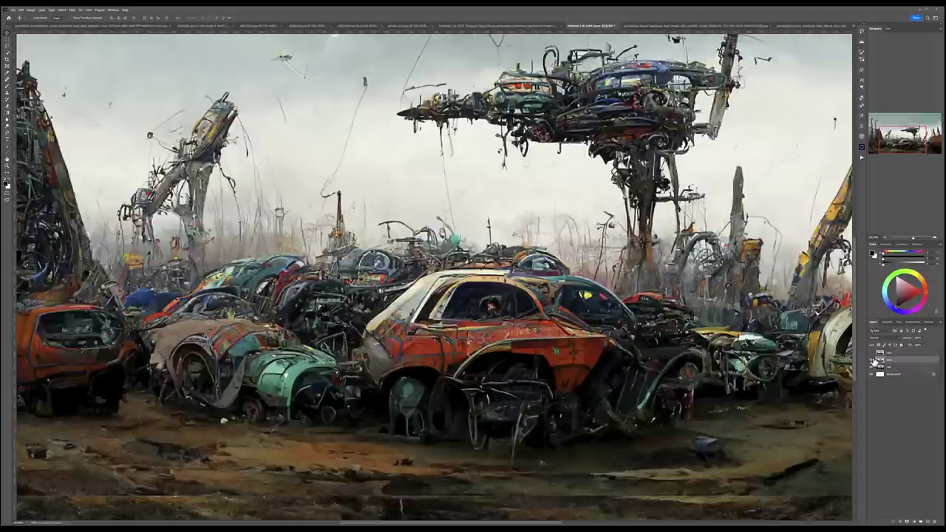
click(873, 361)
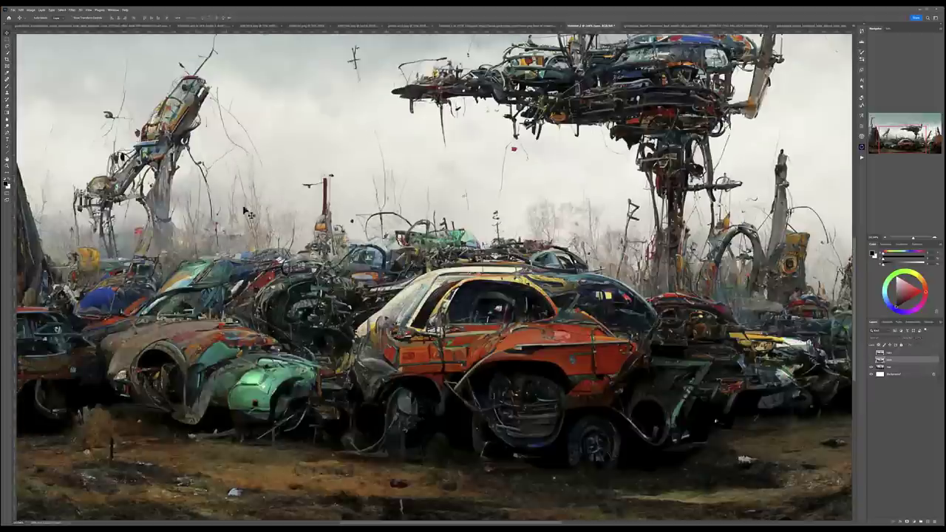
drag(258, 243, 333, 258)
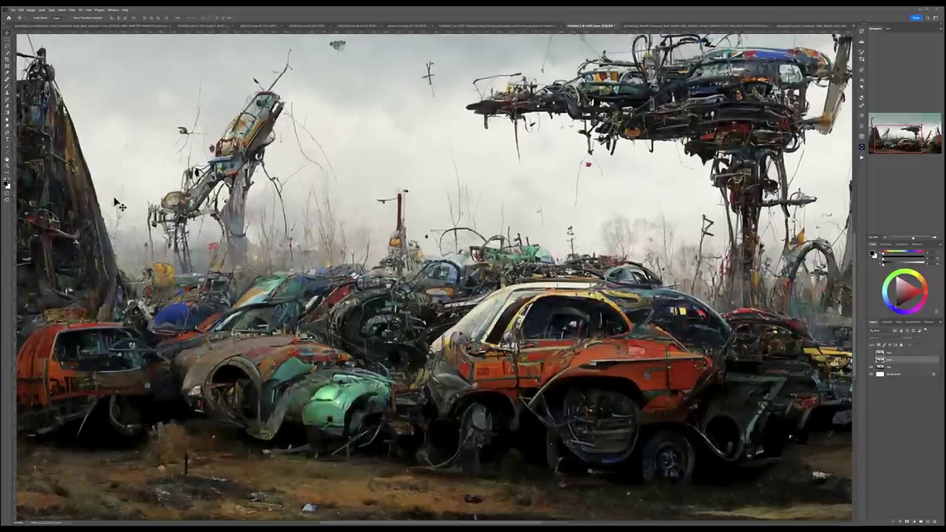
click(872, 360)
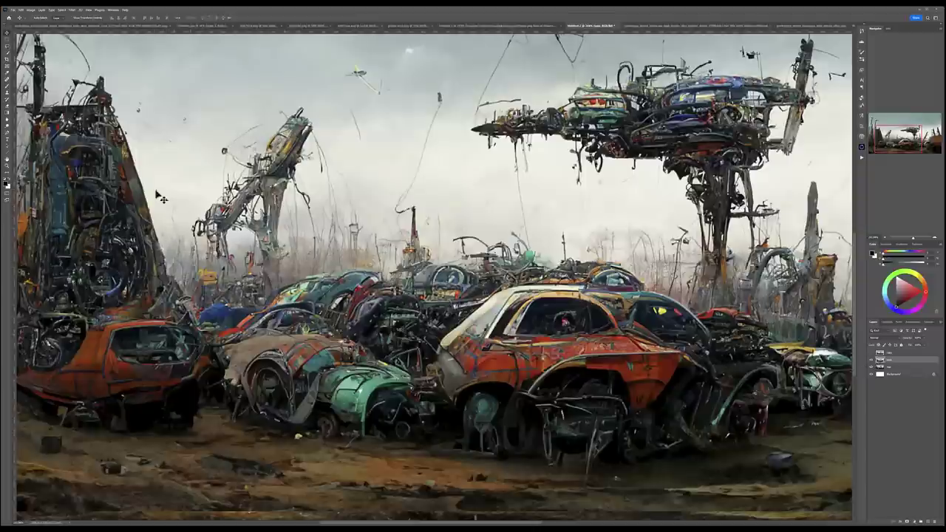